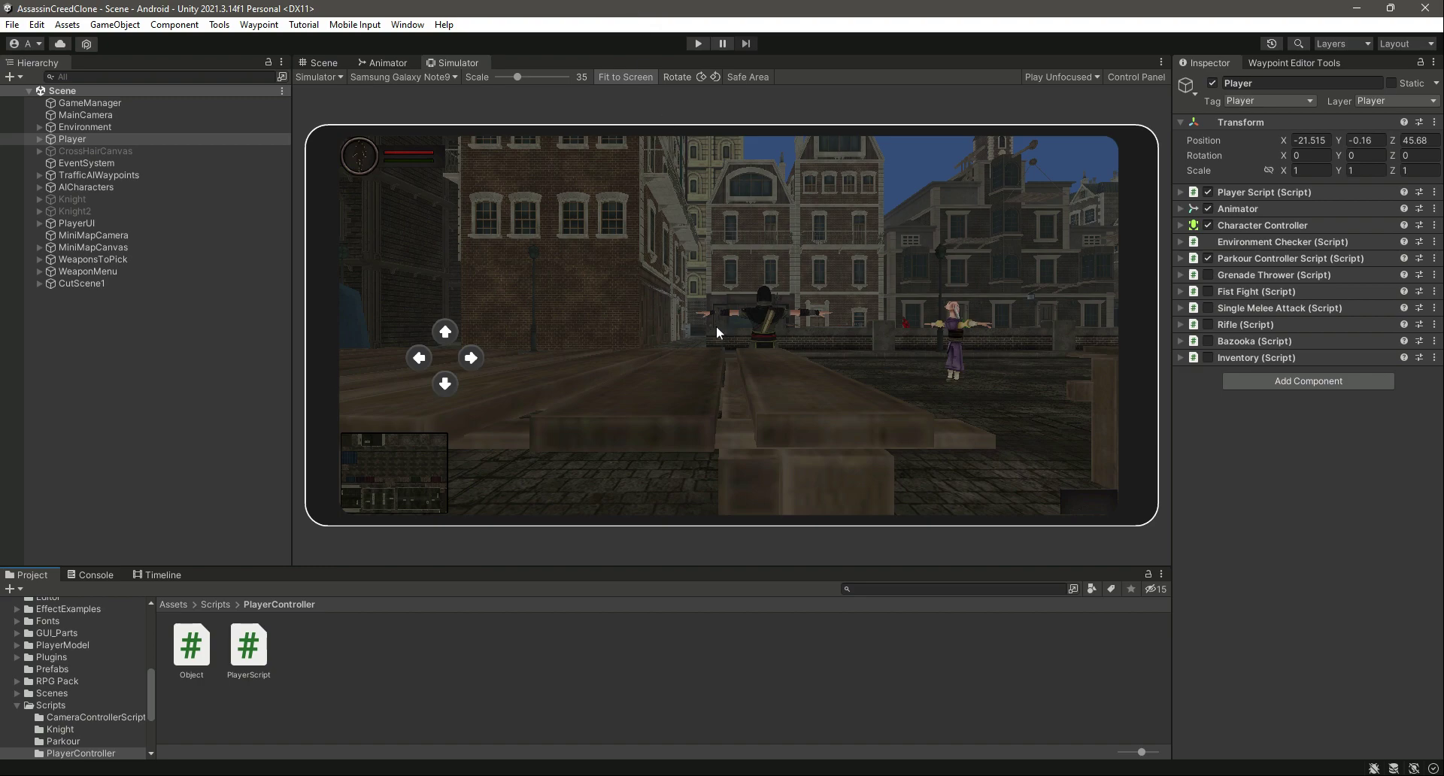
# Open MainCameraController.cs from Assets/Scripts/CameraControllerScripts in VS Code
pyautogui.click(16, 706)
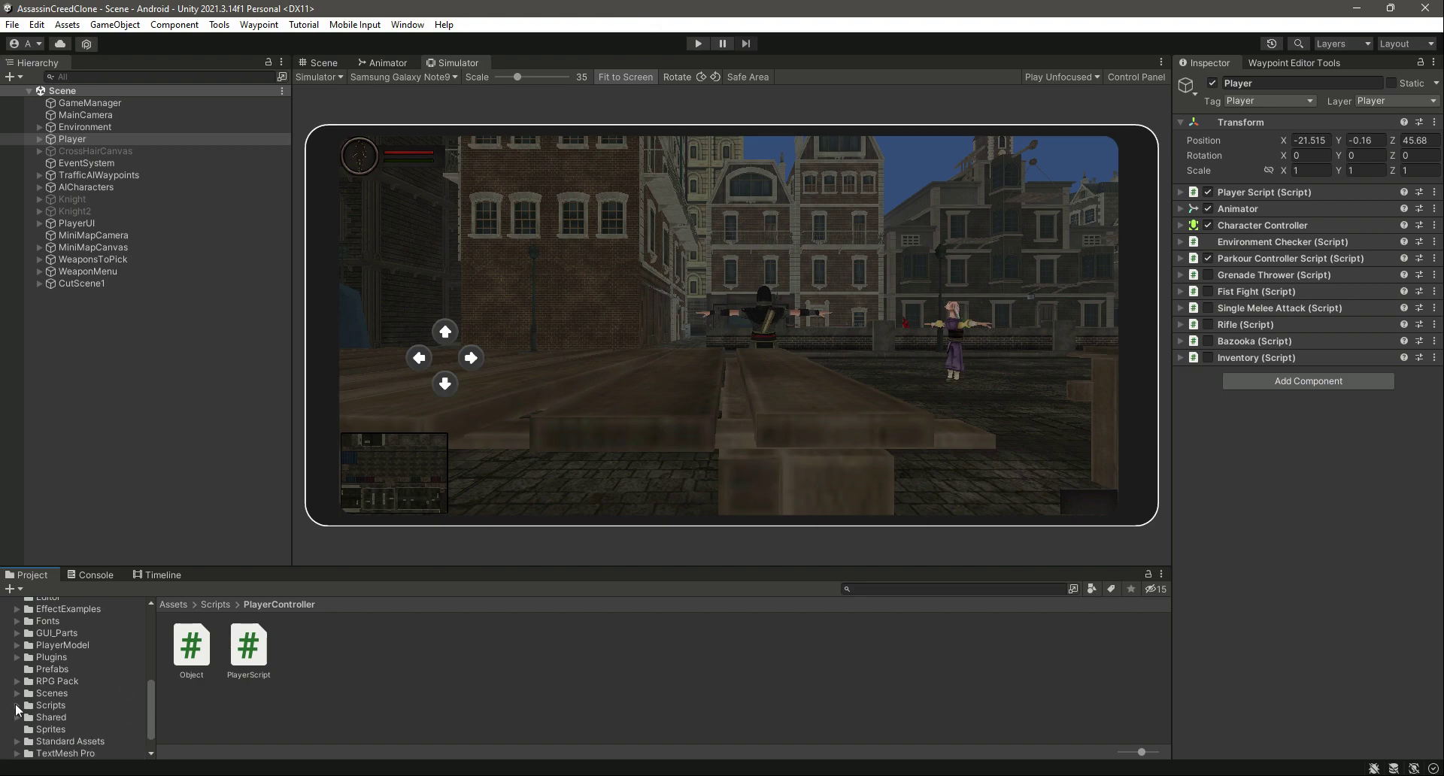
pyautogui.click(53, 705)
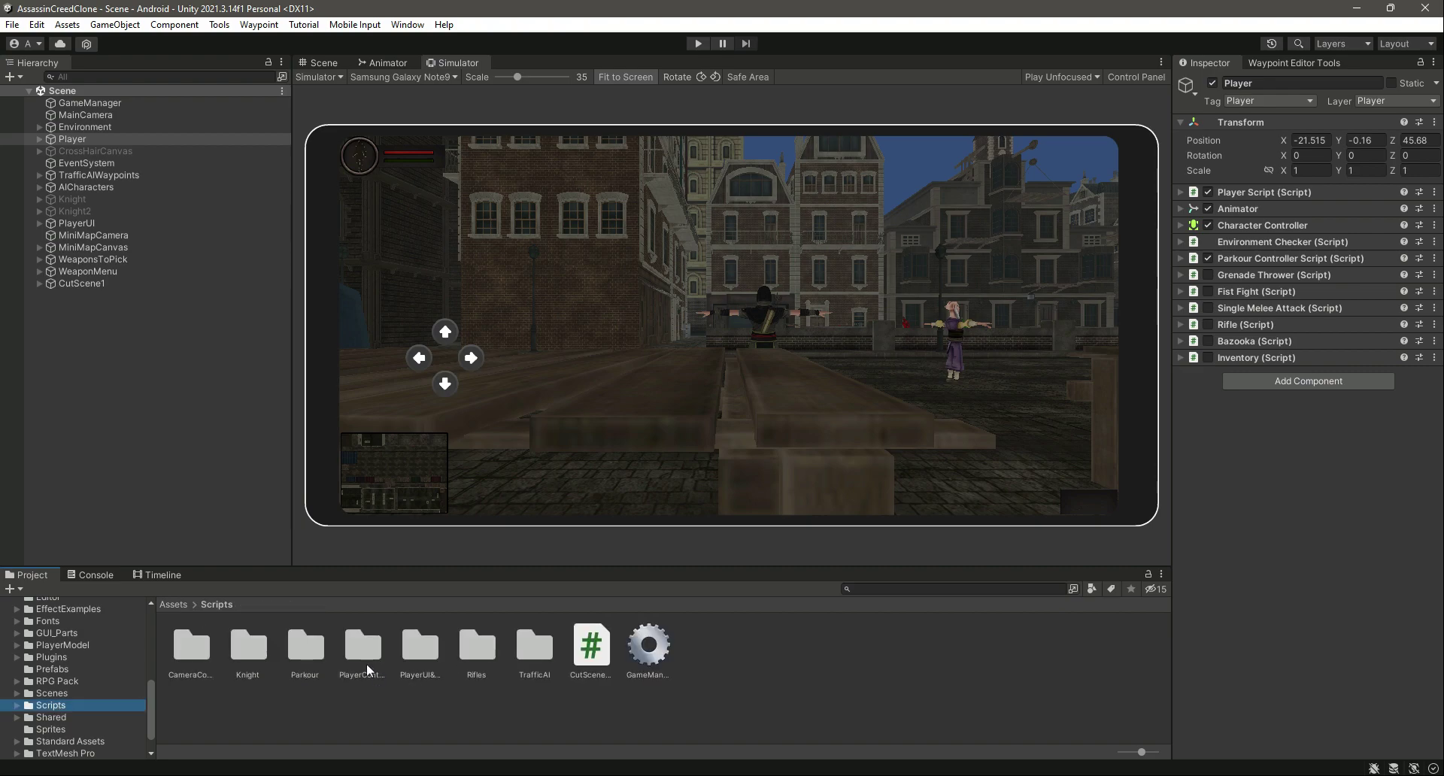
pyautogui.doubleClick(191, 646)
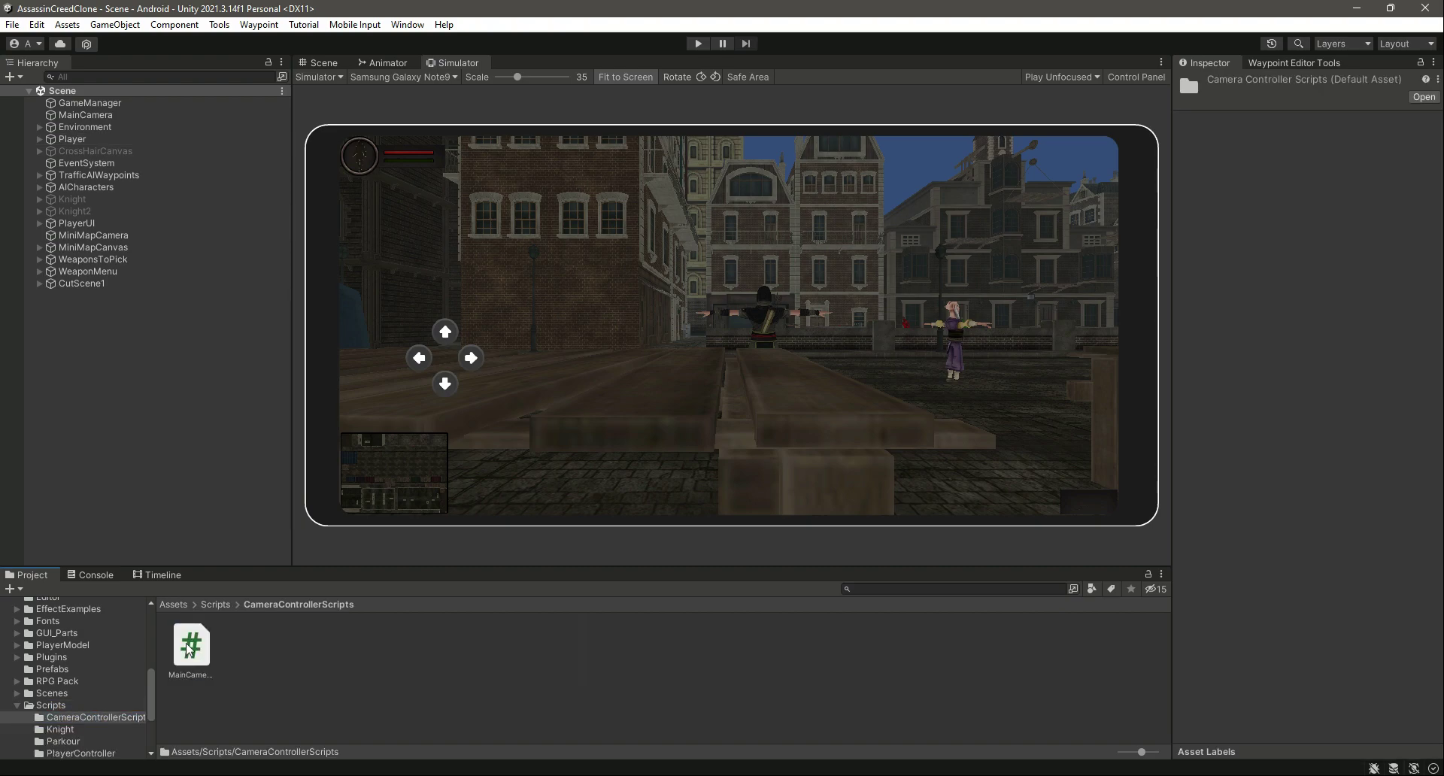
pyautogui.doubleClick(192, 651)
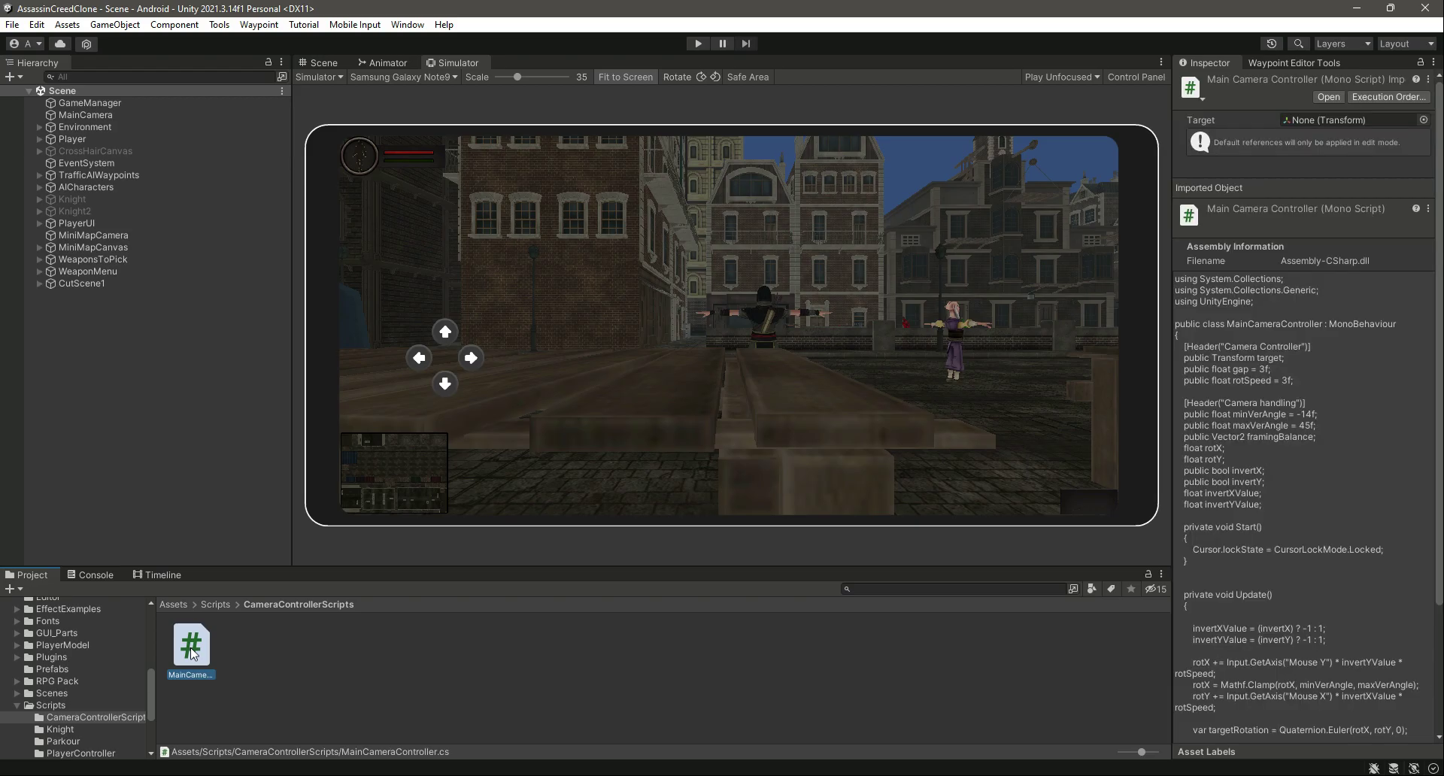
pyautogui.scroll(-6, 397, 371)
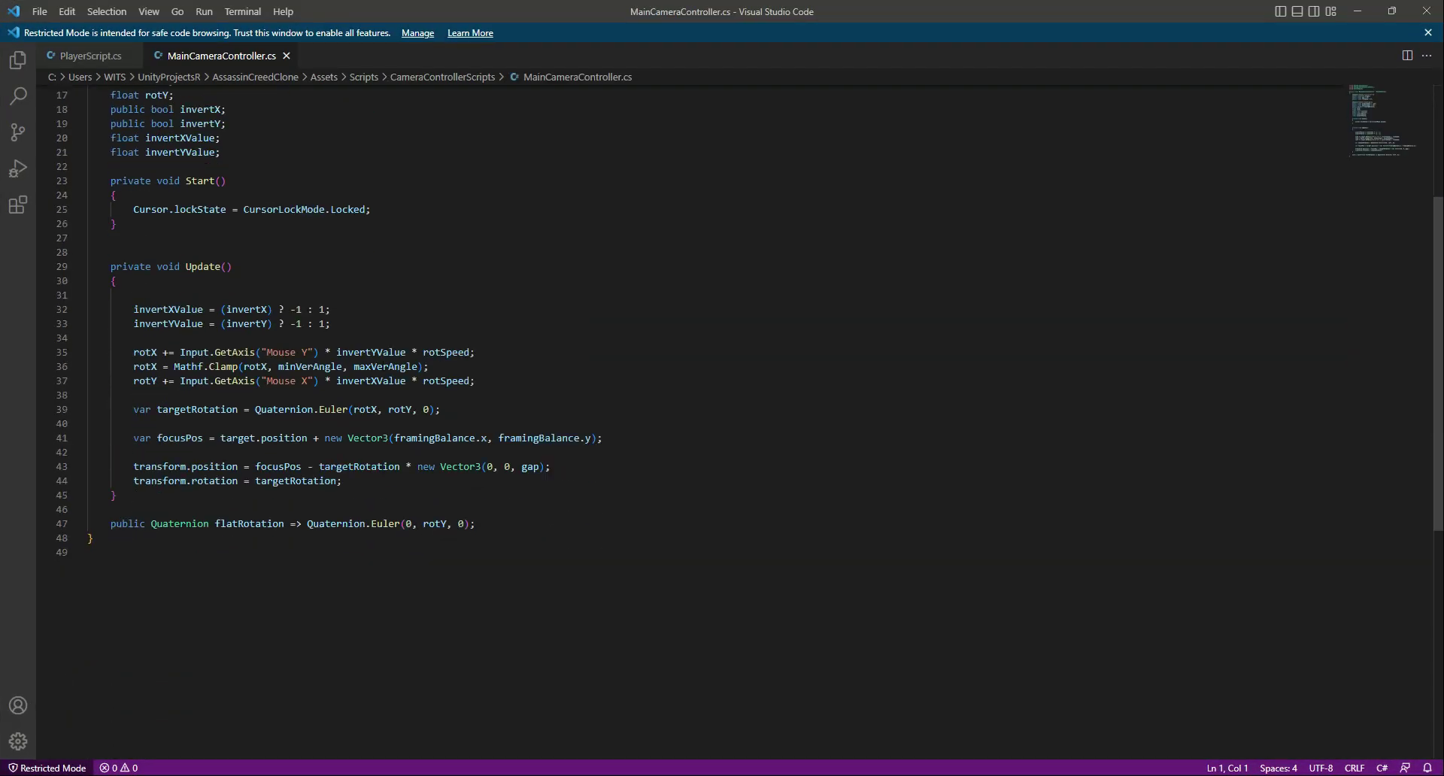
# Change Input.GetAxis to SimpleInput.GetAxis on lines 35 and 37, then save the script
pyautogui.doubleClick(195, 315)
pyautogui.scroll(3, 221, 408)
pyautogui.write('SimpleInput')
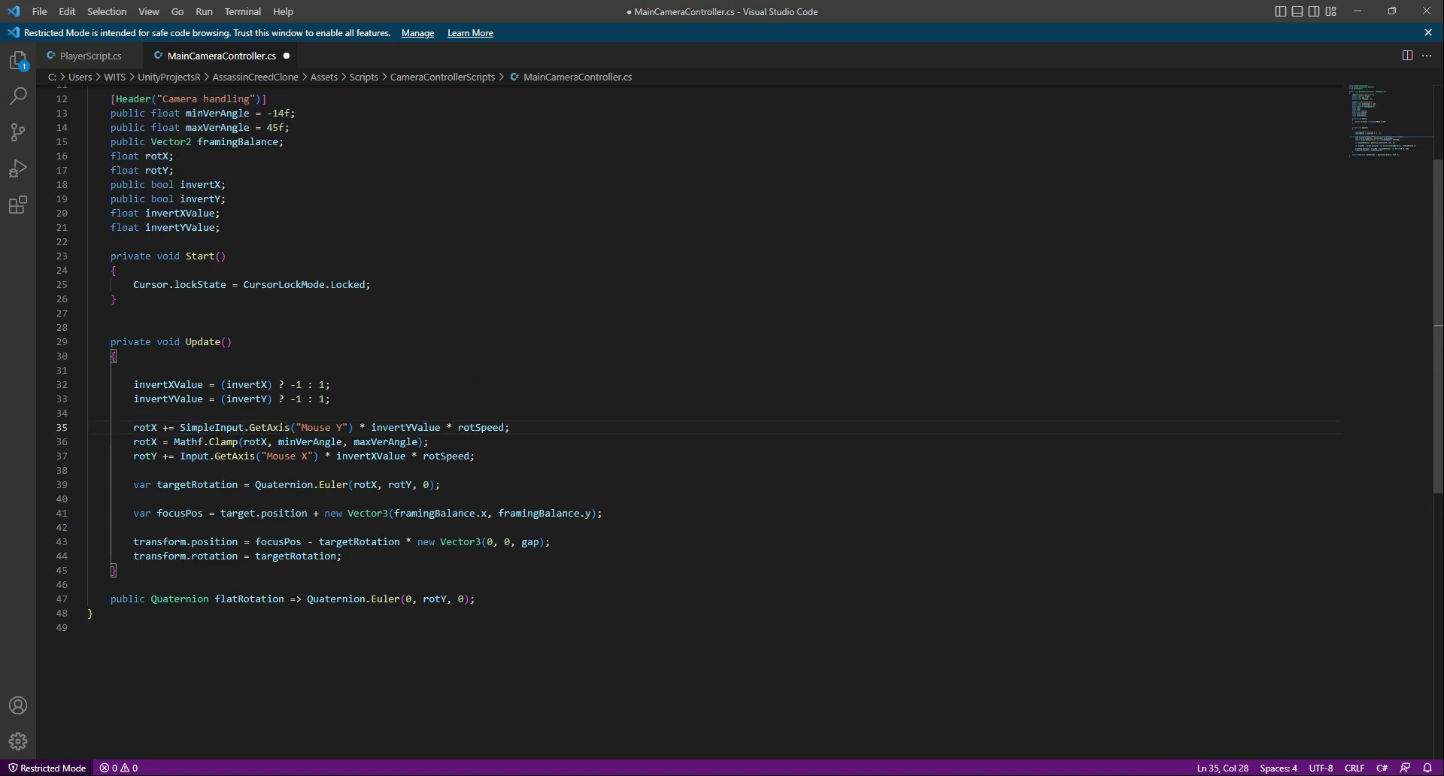
pyautogui.doubleClick(197, 457)
pyautogui.write('SimpleInput')
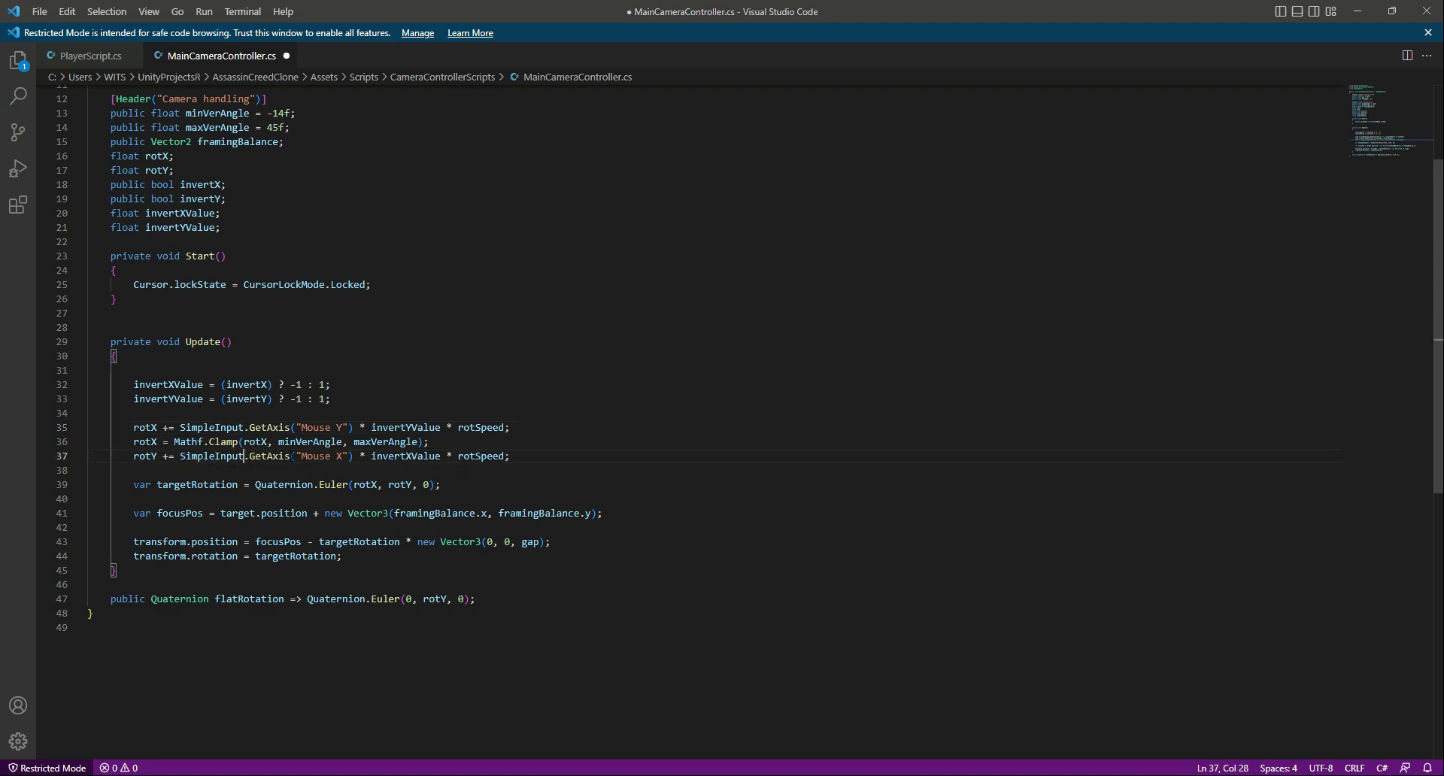
pyautogui.hotkey('ctrl', 's')
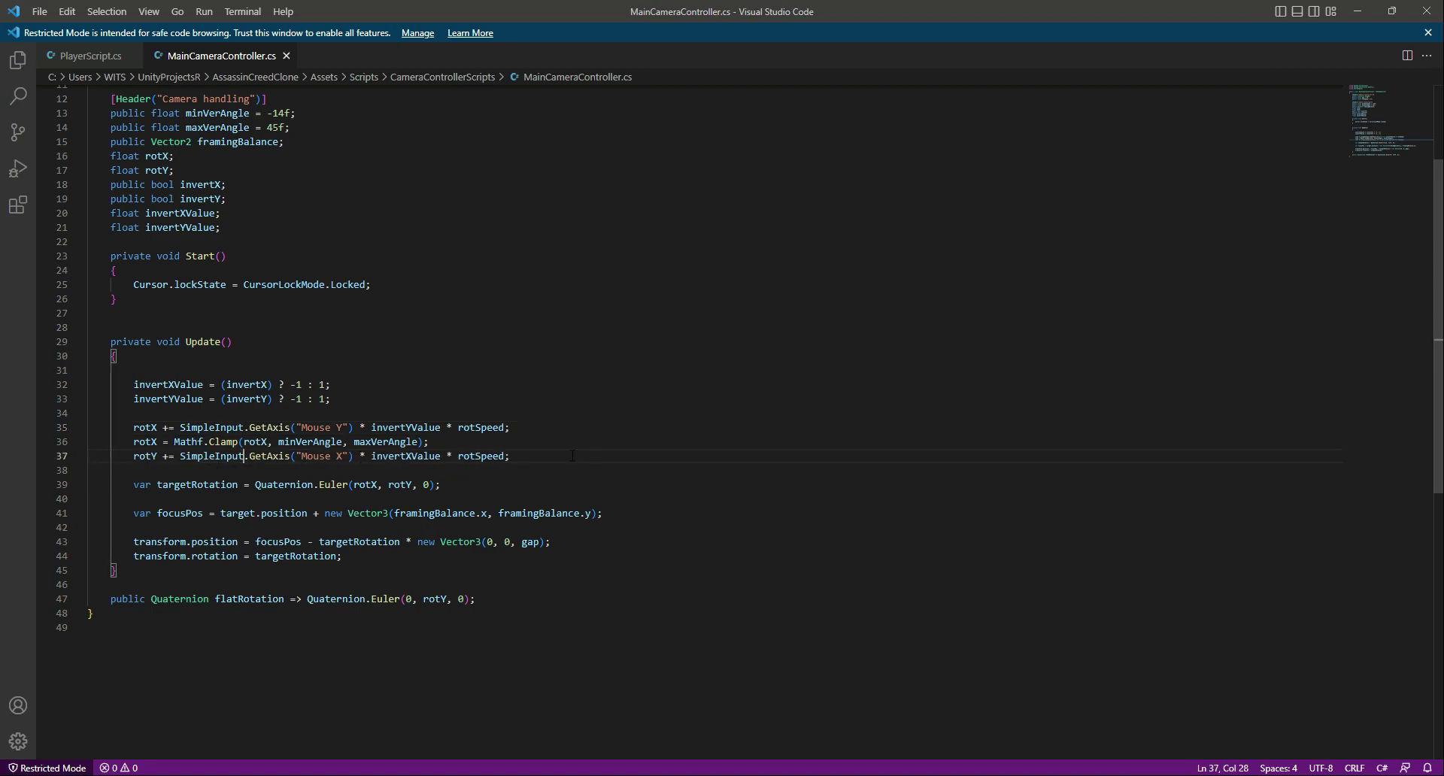
pyautogui.hotkey('alt', 'Tab')
pyautogui.click(12, 24)
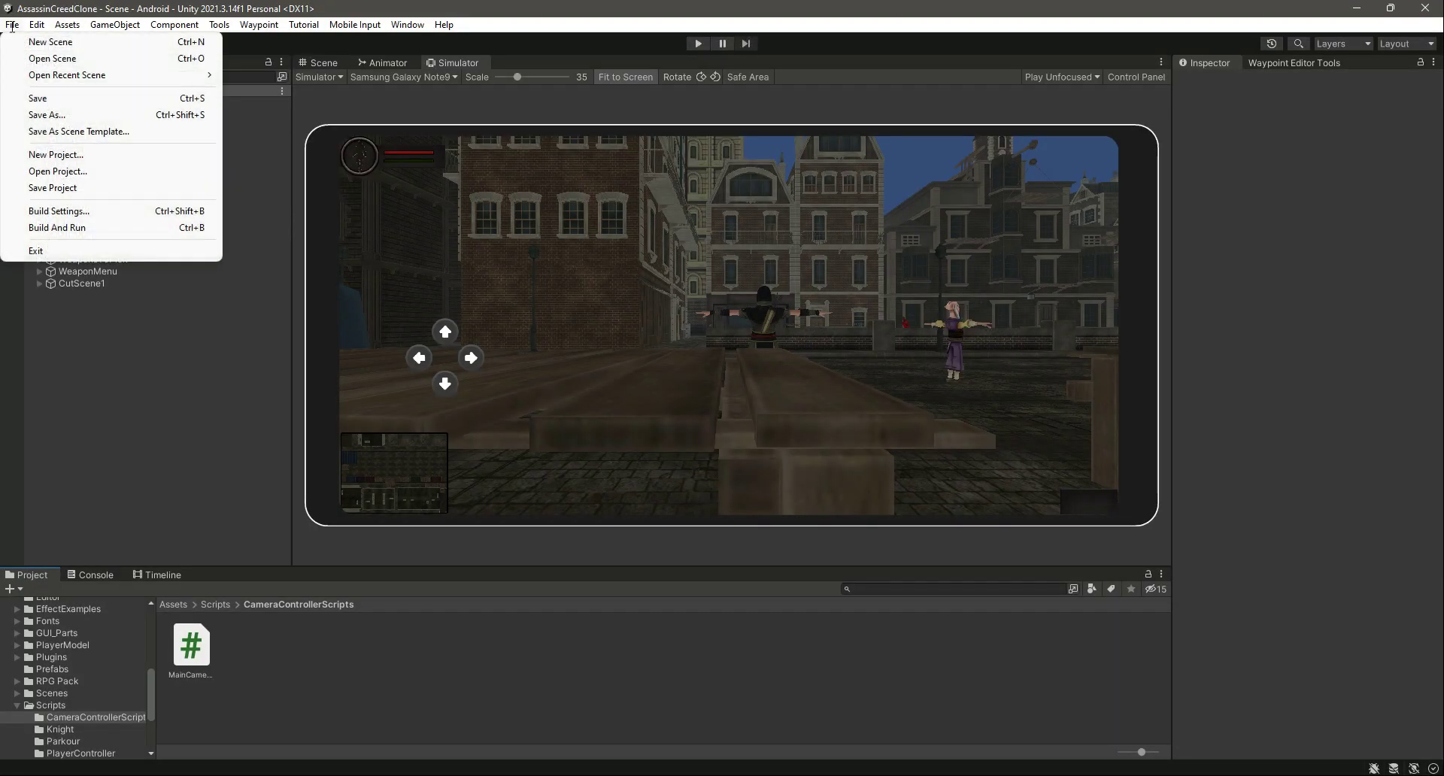
# In Build Settings, set Run Device to the Samsung phone and launch Build And Run
pyautogui.click(59, 212)
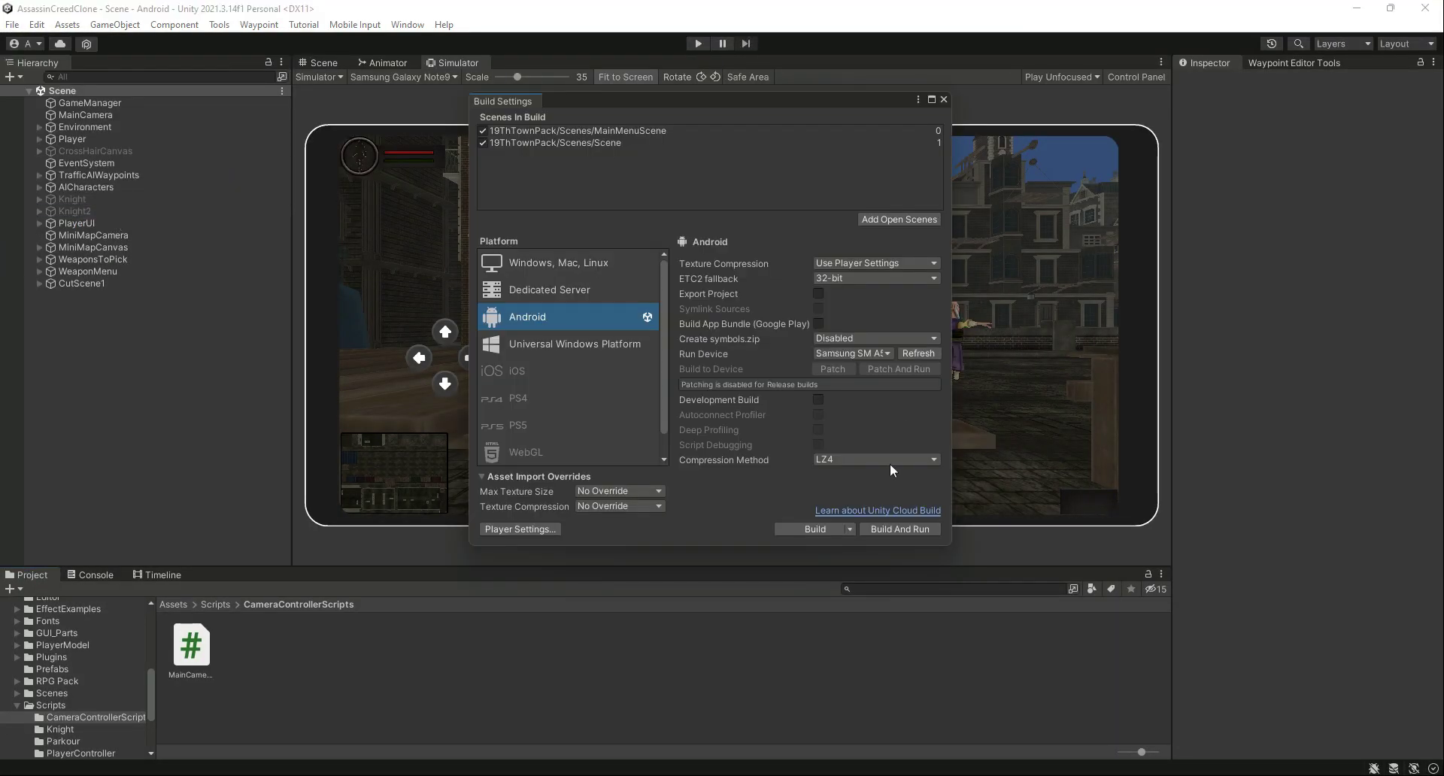
pyautogui.click(840, 353)
pyautogui.click(853, 403)
pyautogui.click(891, 529)
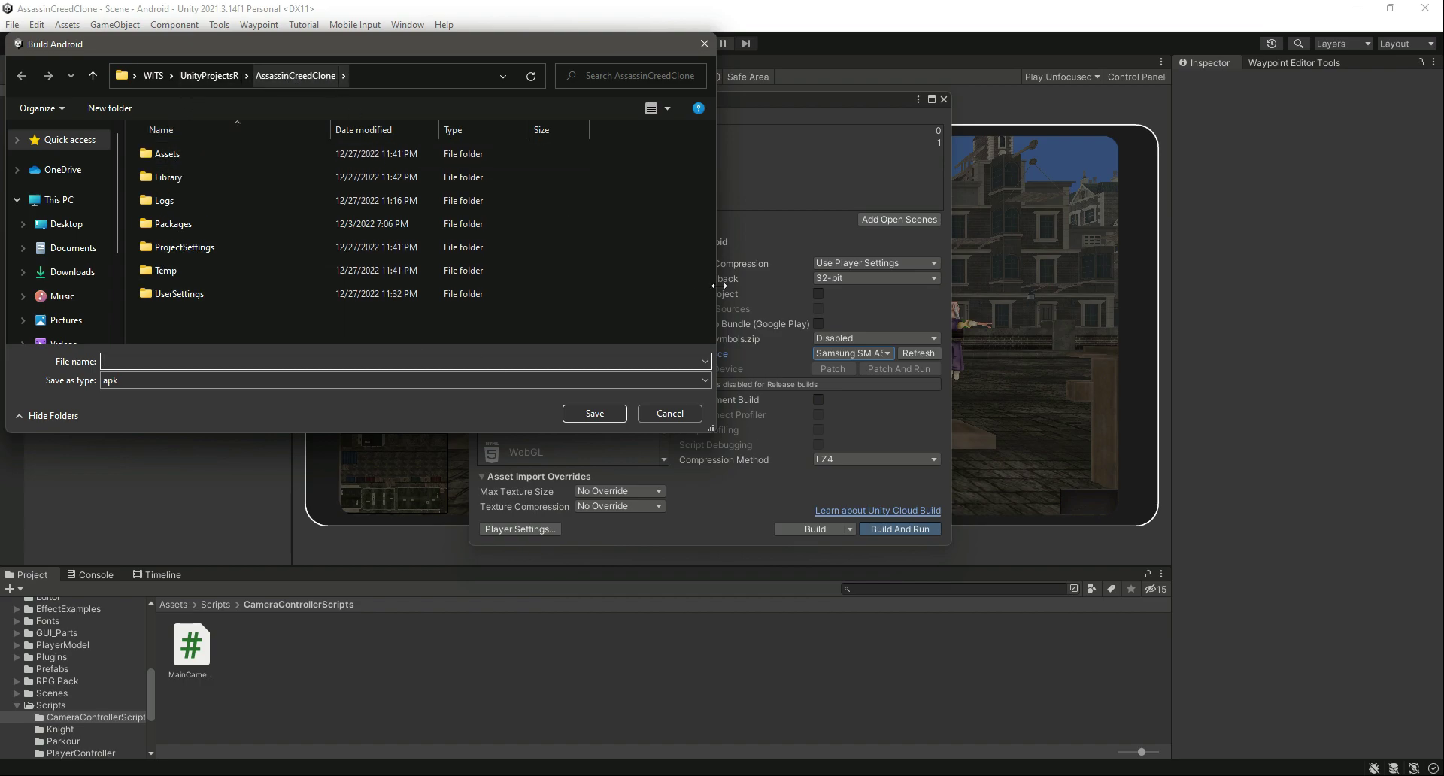
pyautogui.rightClick(611, 273)
# Create a GameApk folder and save the APK there as ACreedClone
pyautogui.moveTo(716, 426)
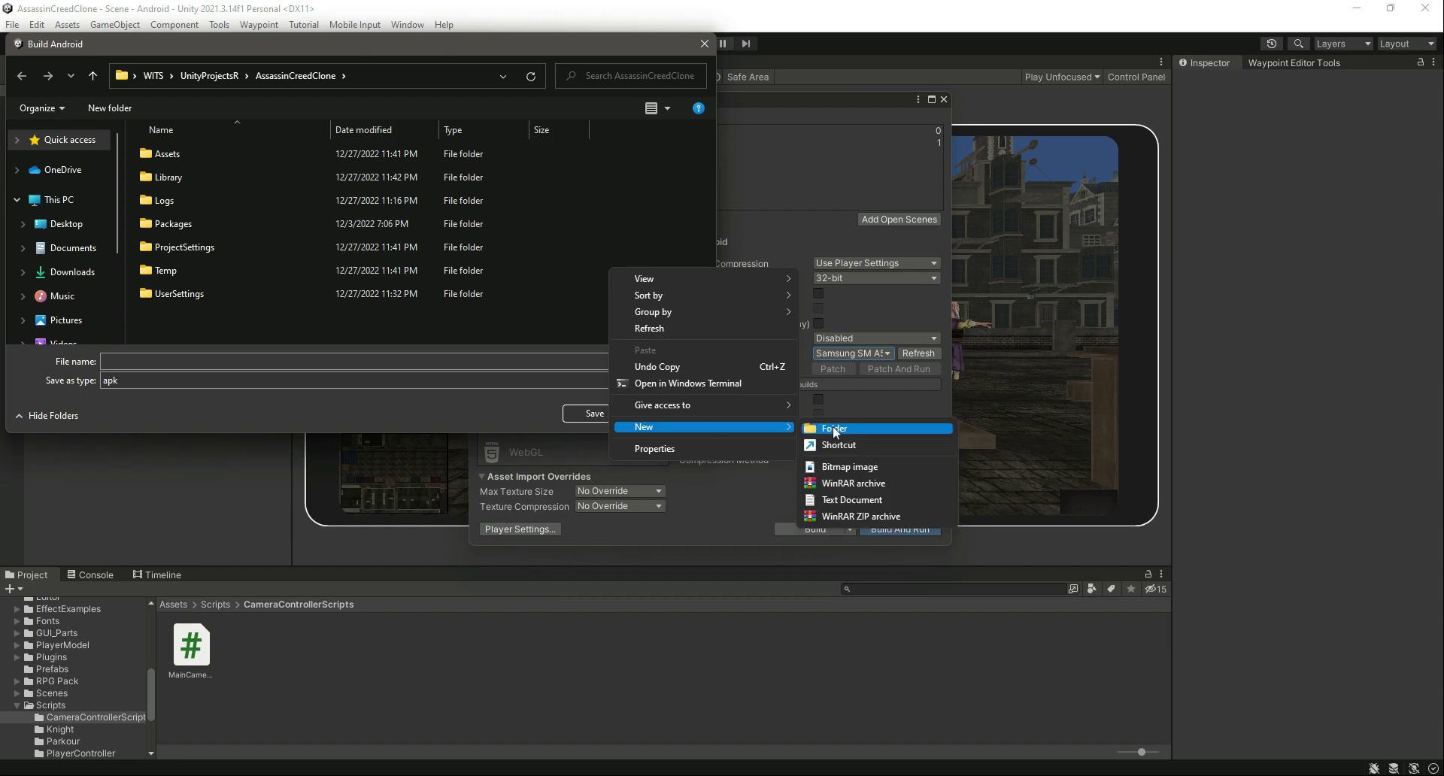
pyautogui.click(828, 426)
pyautogui.write('Game')
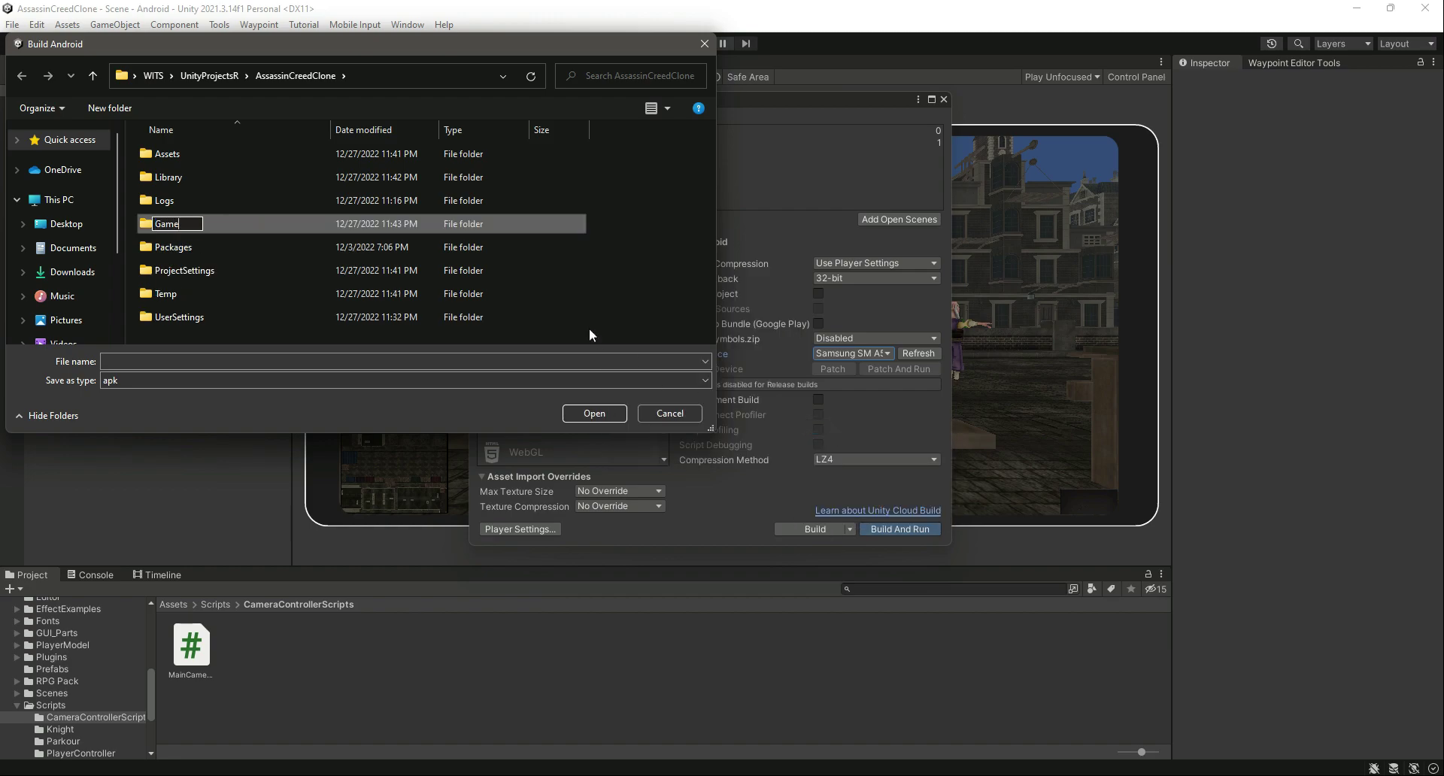
pyautogui.write('S')
pyautogui.press('BackSpace')
pyautogui.write('Apk')
pyautogui.press('Return')
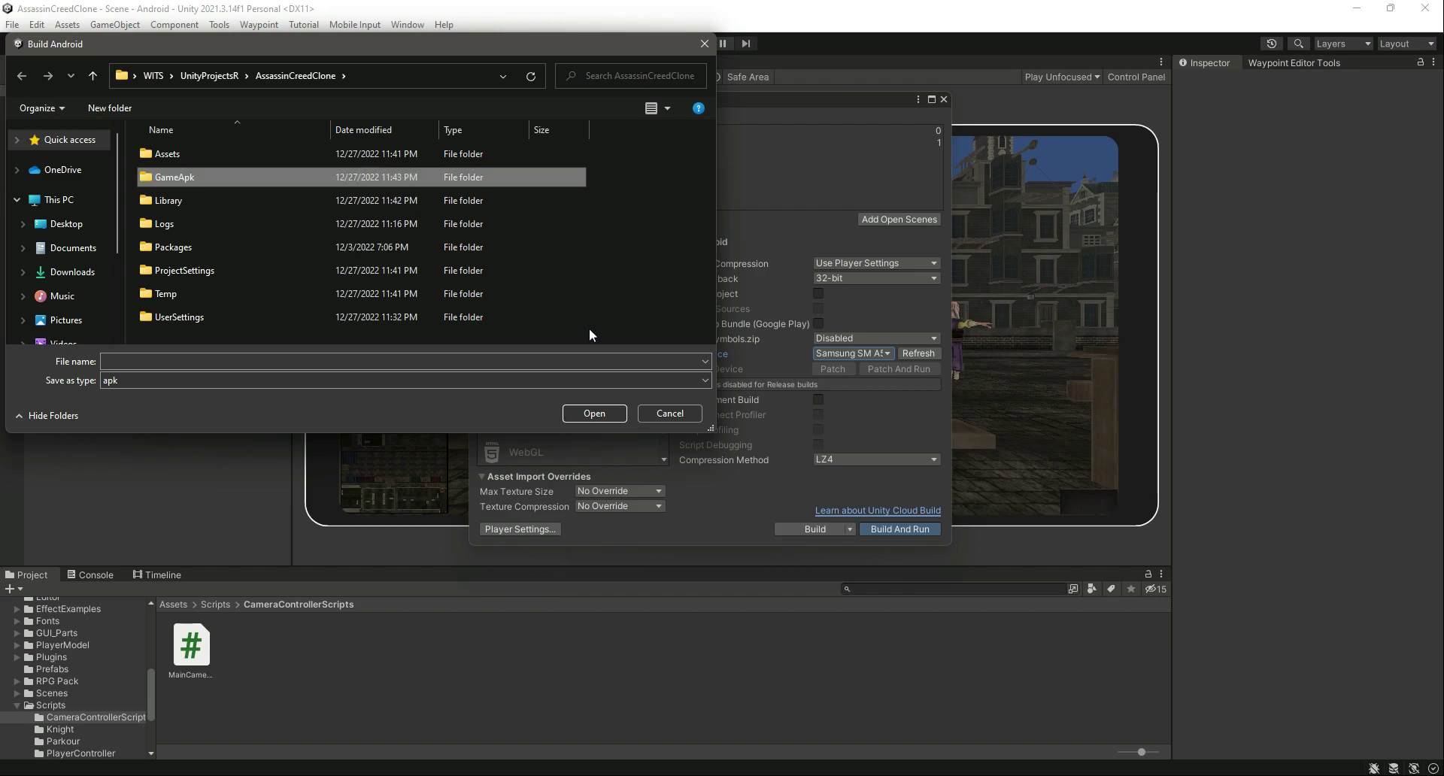
pyautogui.press('Return')
pyautogui.click(250, 359)
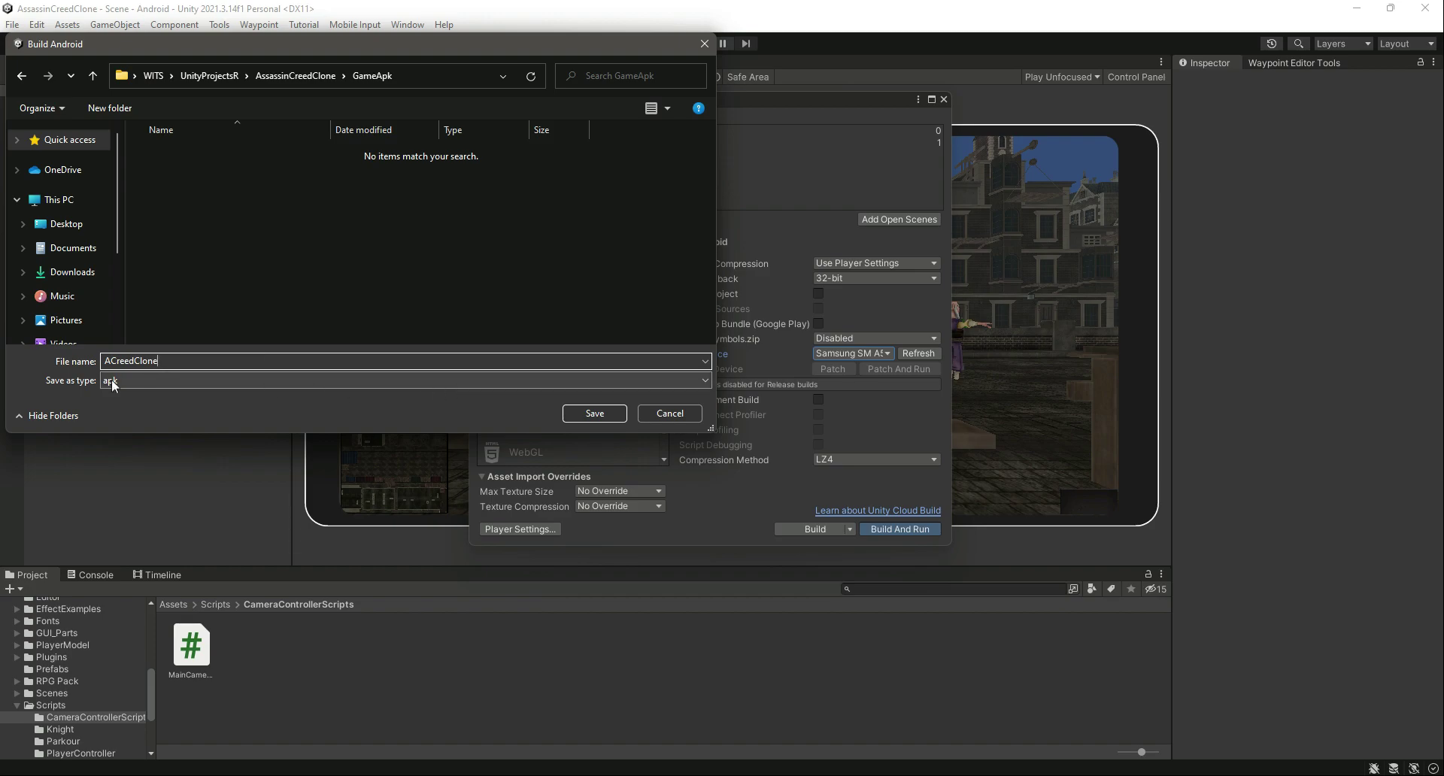
pyautogui.click(581, 414)
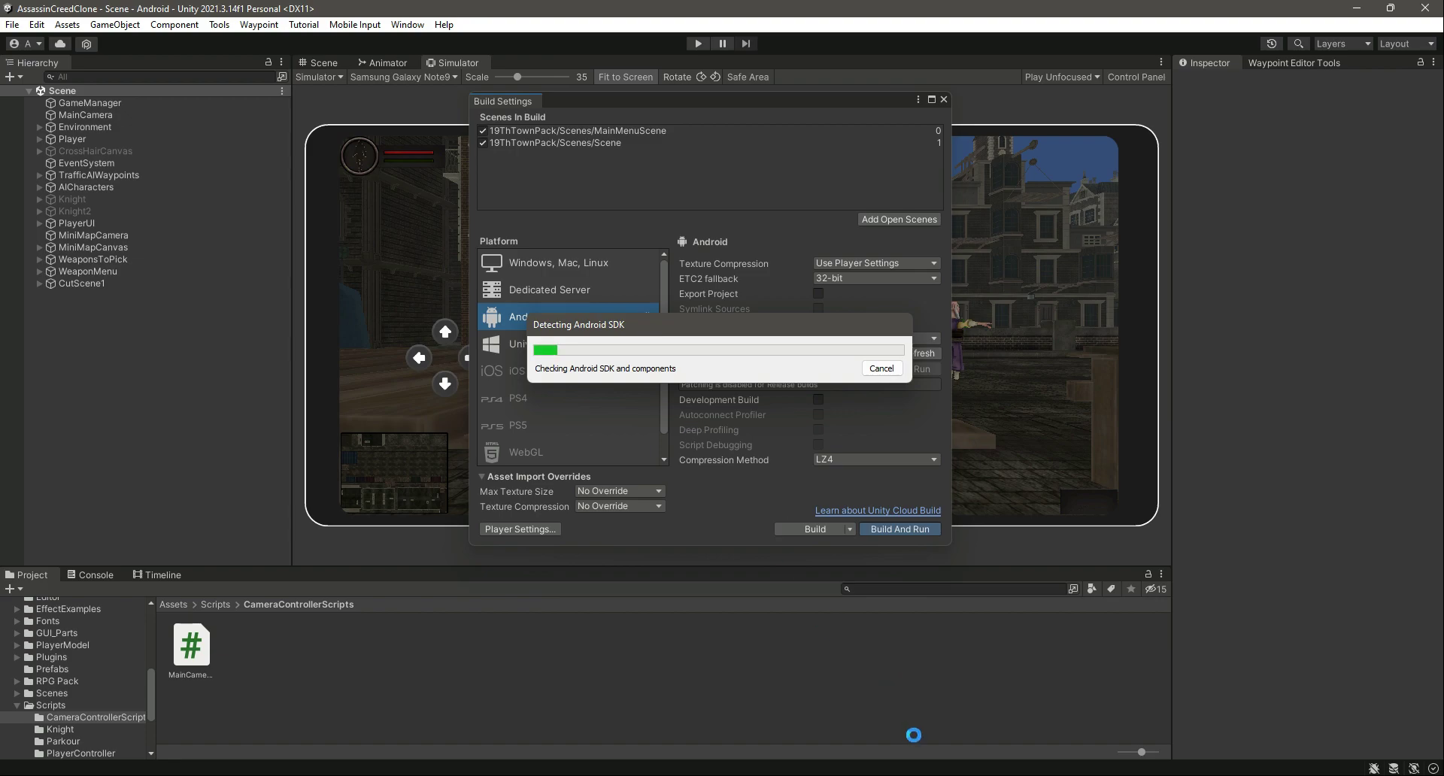
# Minimize the Unity Remote mirror, close Build Settings after success, and clear the Console
pyautogui.moveTo(799, 177); pyautogui.dragTo(857, 207)
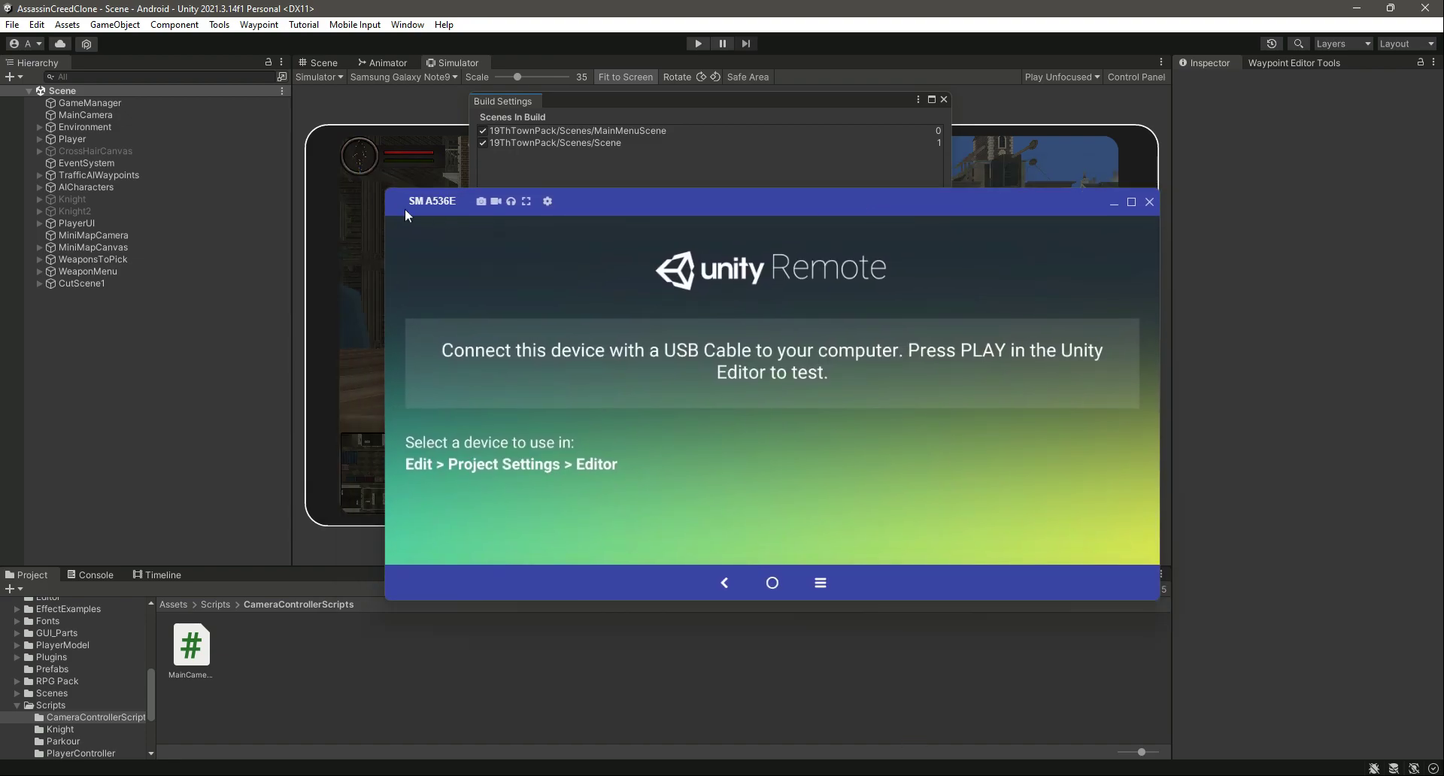
pyautogui.click(1113, 208)
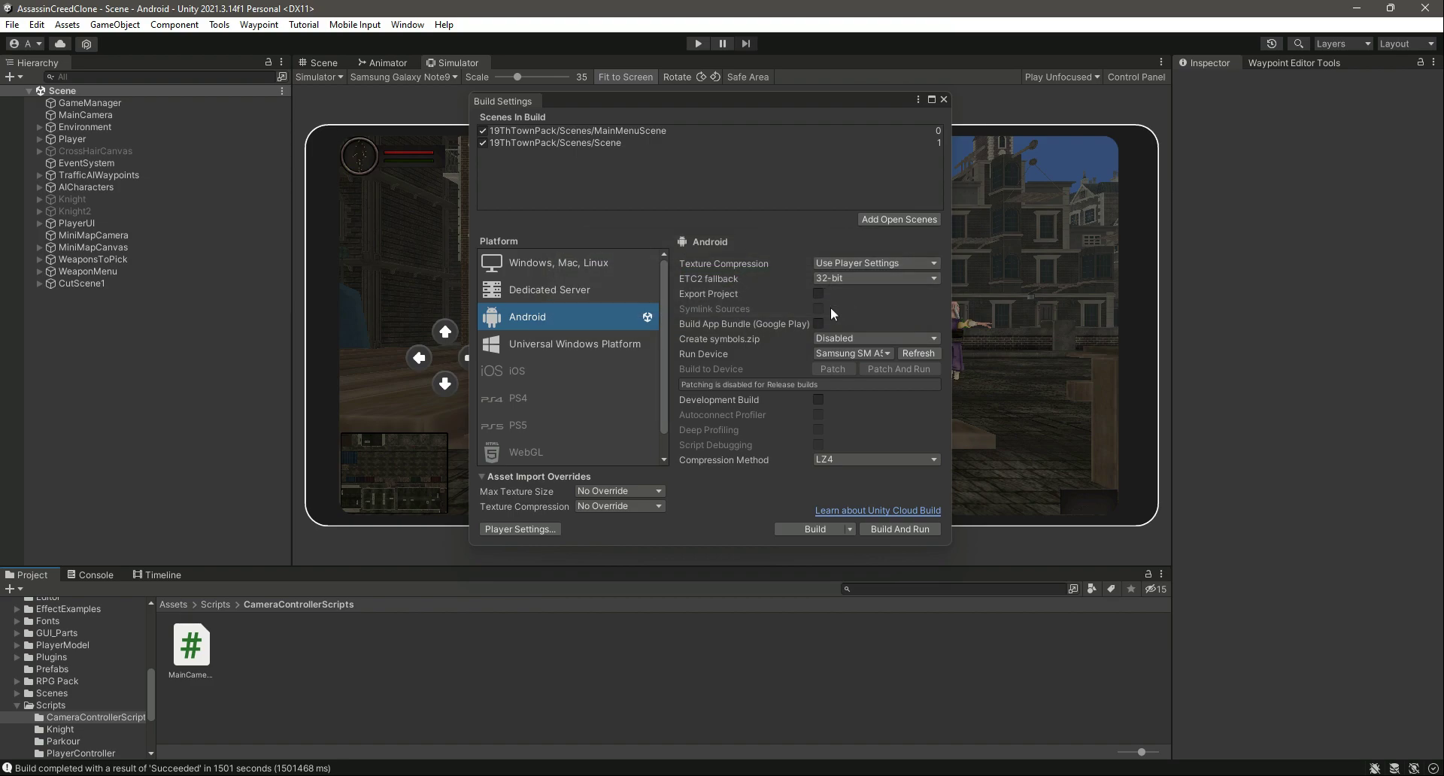
pyautogui.click(943, 99)
pyautogui.click(85, 577)
pyautogui.click(17, 589)
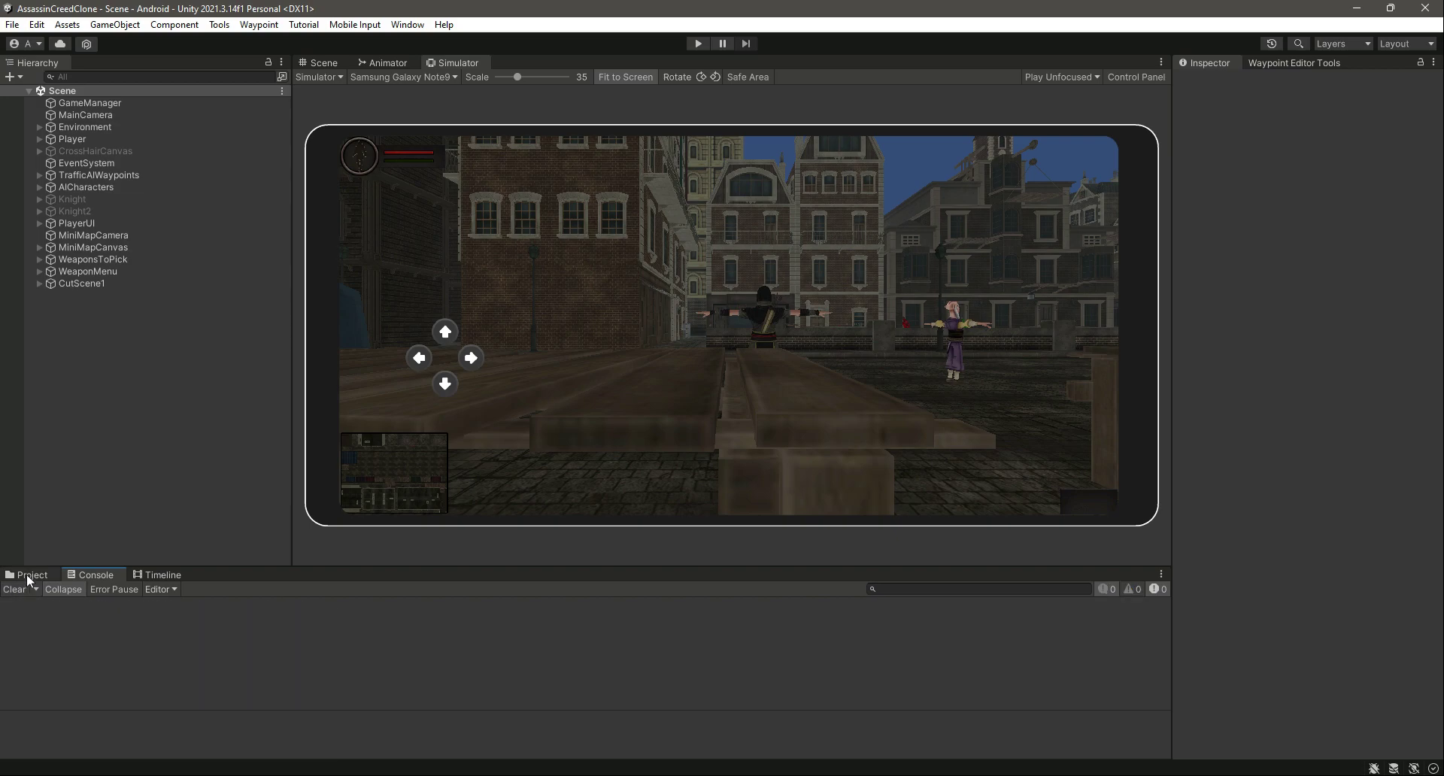
# Play-test the game on the mirrored Samsung phone, then close the mirror and enter Play mode
pyautogui.click(30, 574)
pyautogui.moveTo(817, 202); pyautogui.dragTo(801, 190)
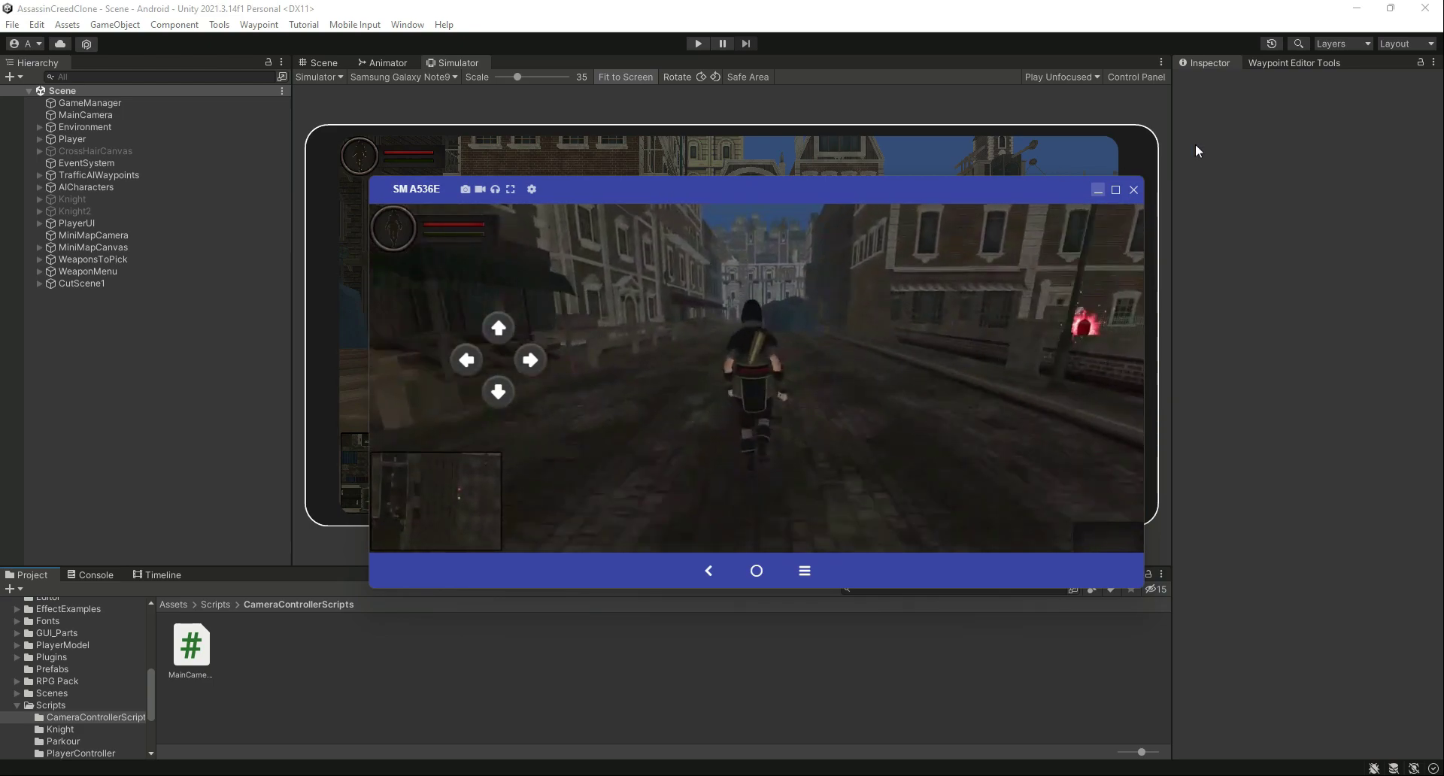
pyautogui.click(1133, 190)
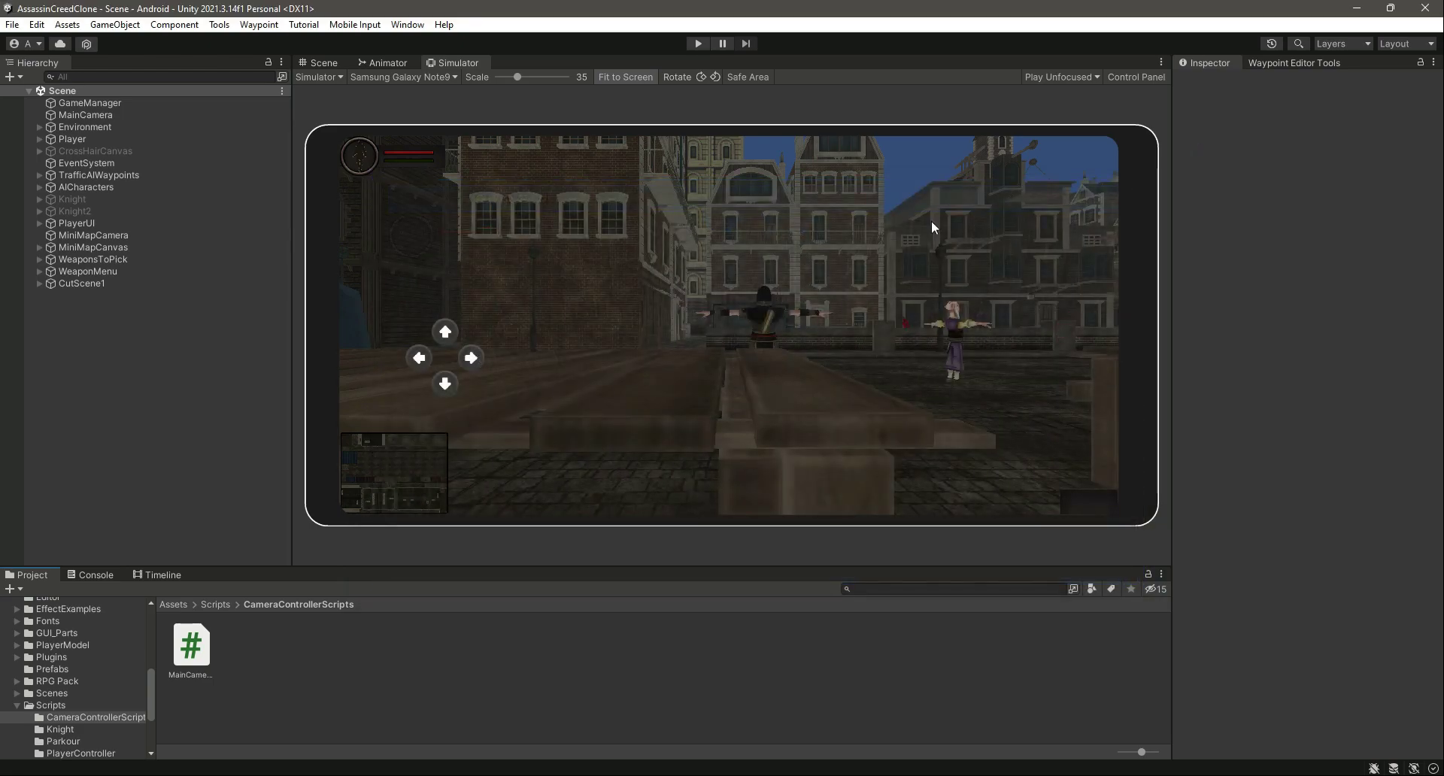
pyautogui.click(698, 43)
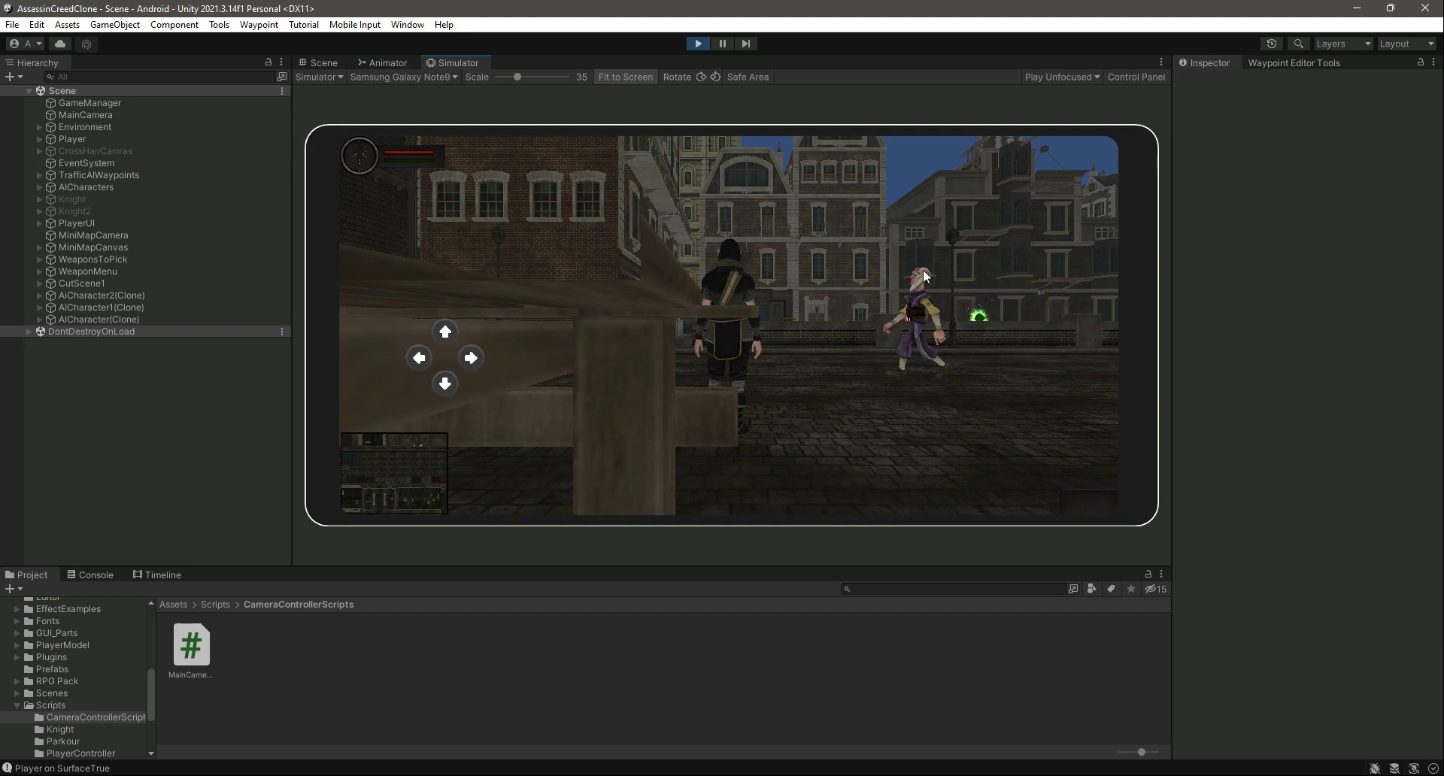
# Use the simulator's on-screen arrows to run the player forward and turn left
pyautogui.click(447, 337)
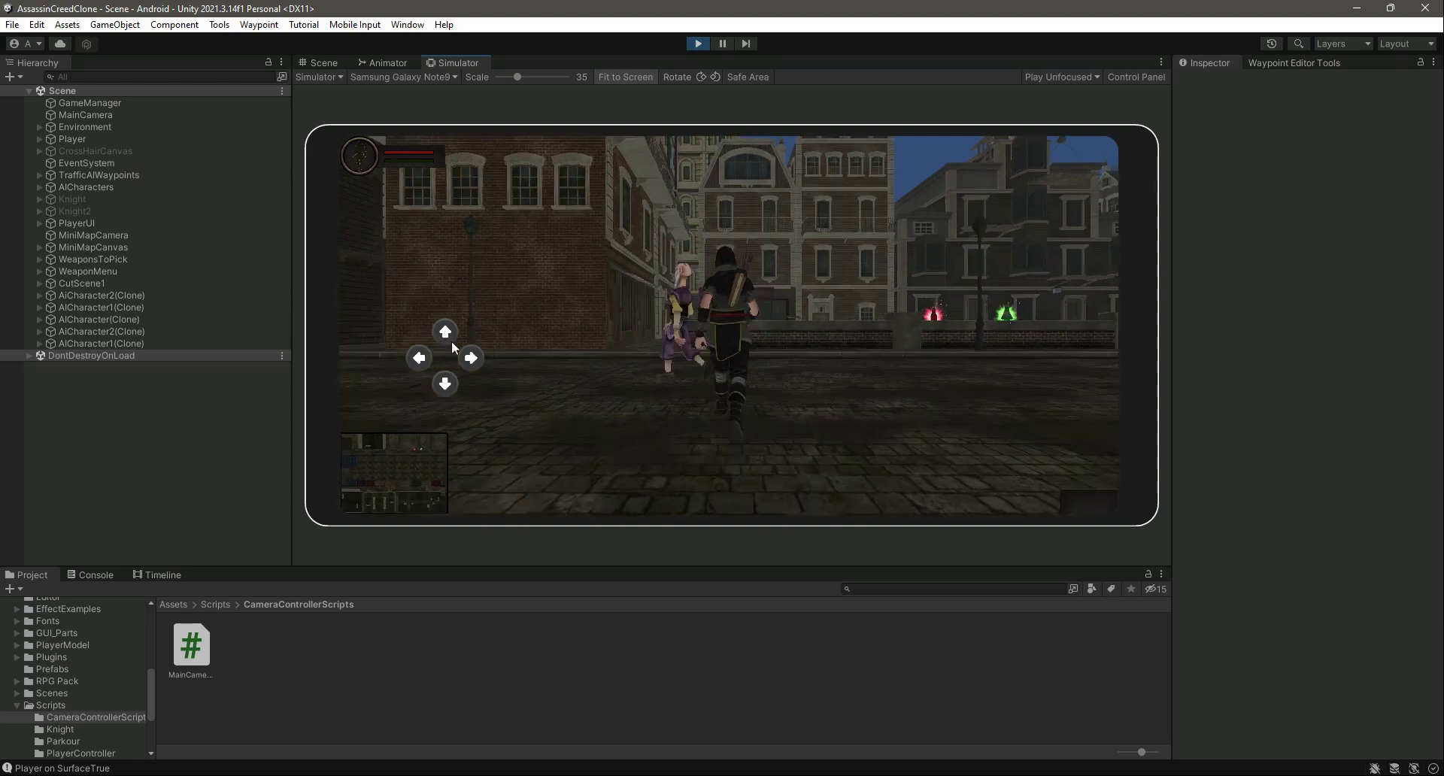
pyautogui.click(446, 383)
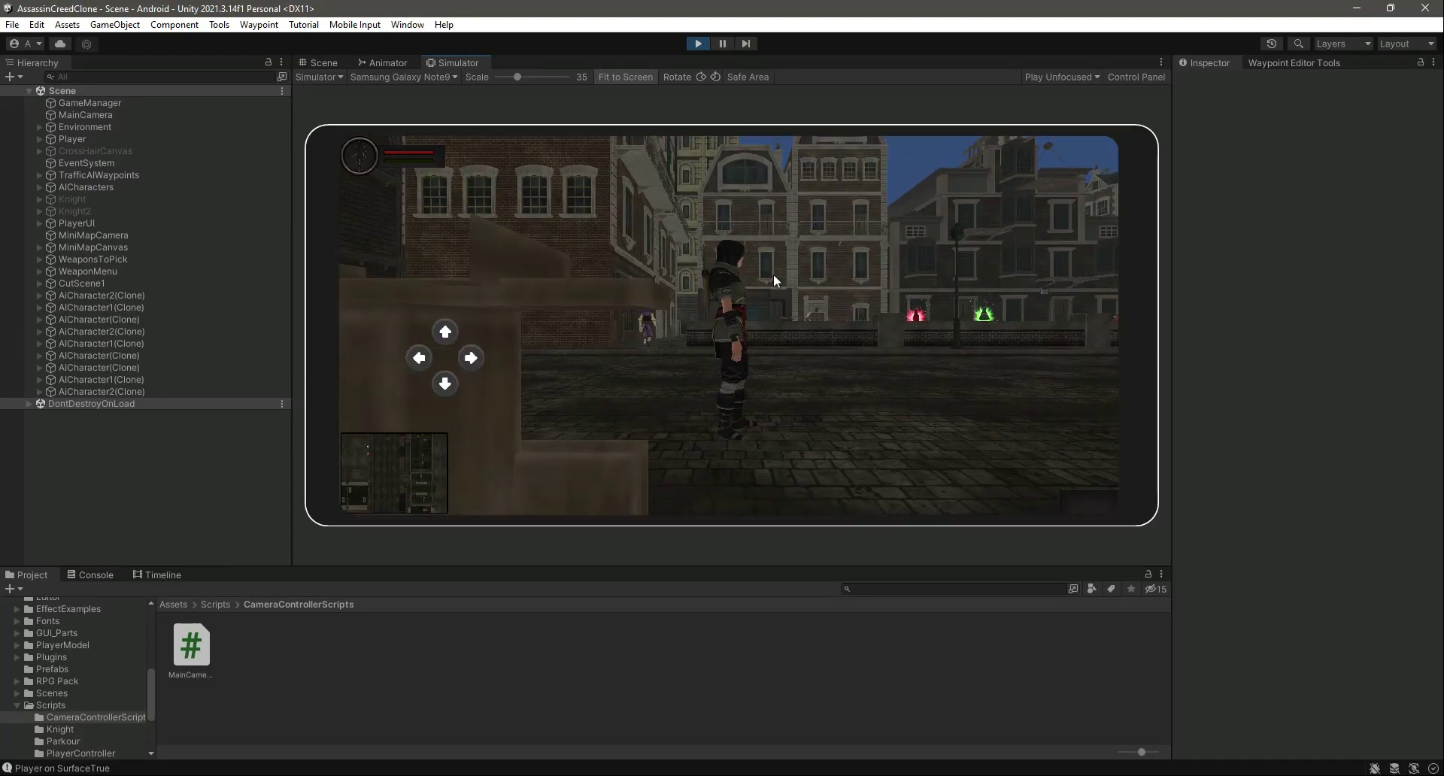
# Stop Play mode and inspect the SimpleInput.GetAxis call on line 35 of MainCameraController.cs
pyautogui.click(698, 43)
pyautogui.hotkey('alt', 'Tab')
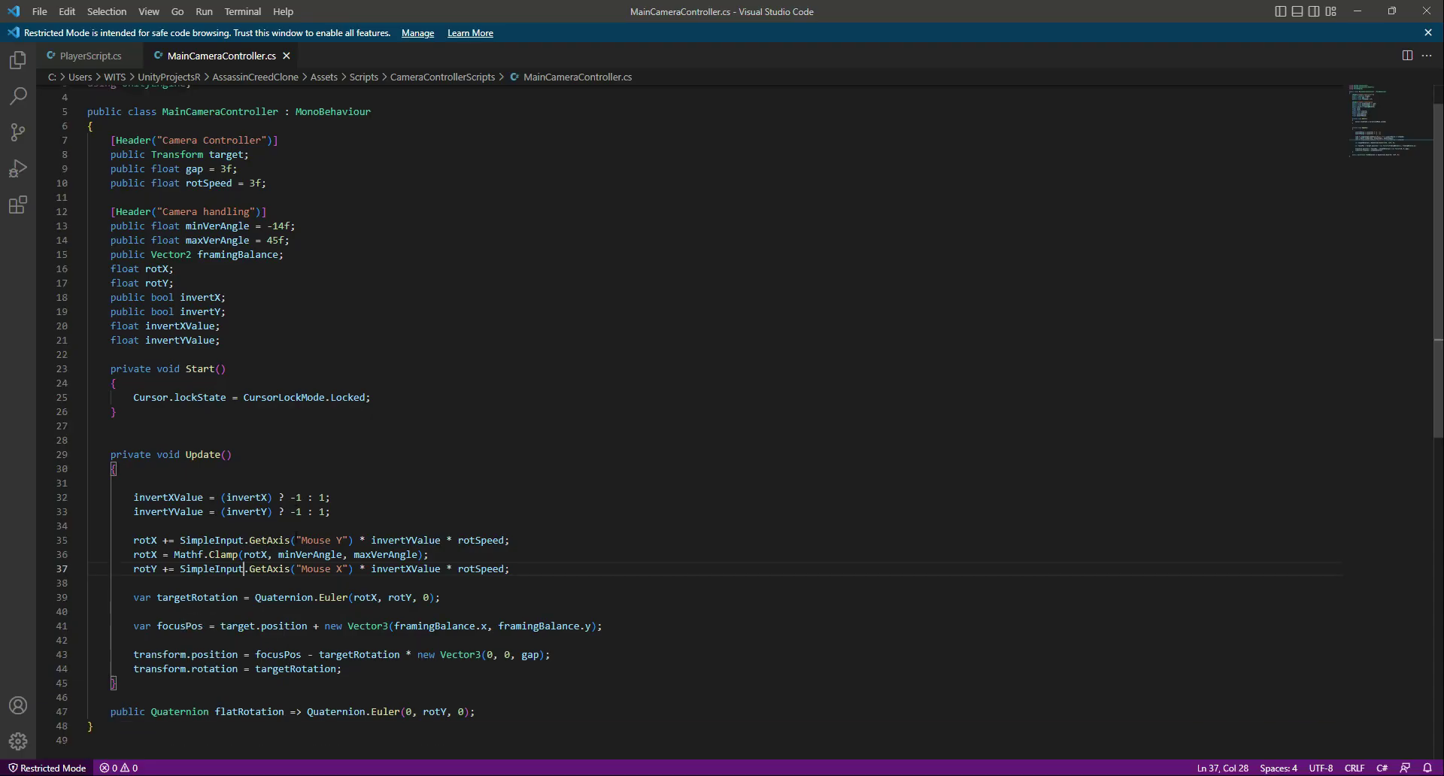
pyautogui.scroll(-3, 676, 421)
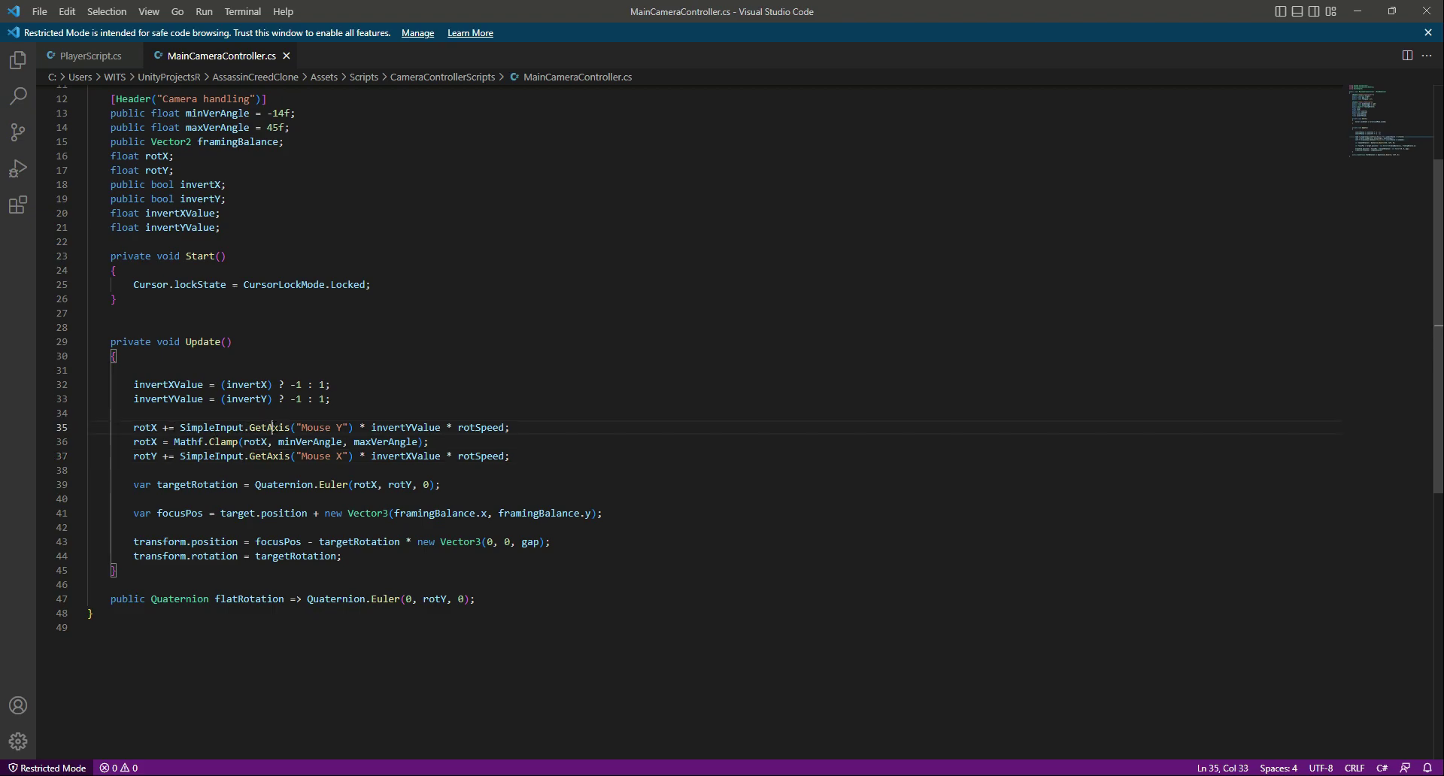
pyautogui.doubleClick(272, 428)
pyautogui.click(542, 429)
# Review the Horizontal axis input on lines 54–59 of PlayerScript.cs, then return to Unity
pyautogui.click(84, 56)
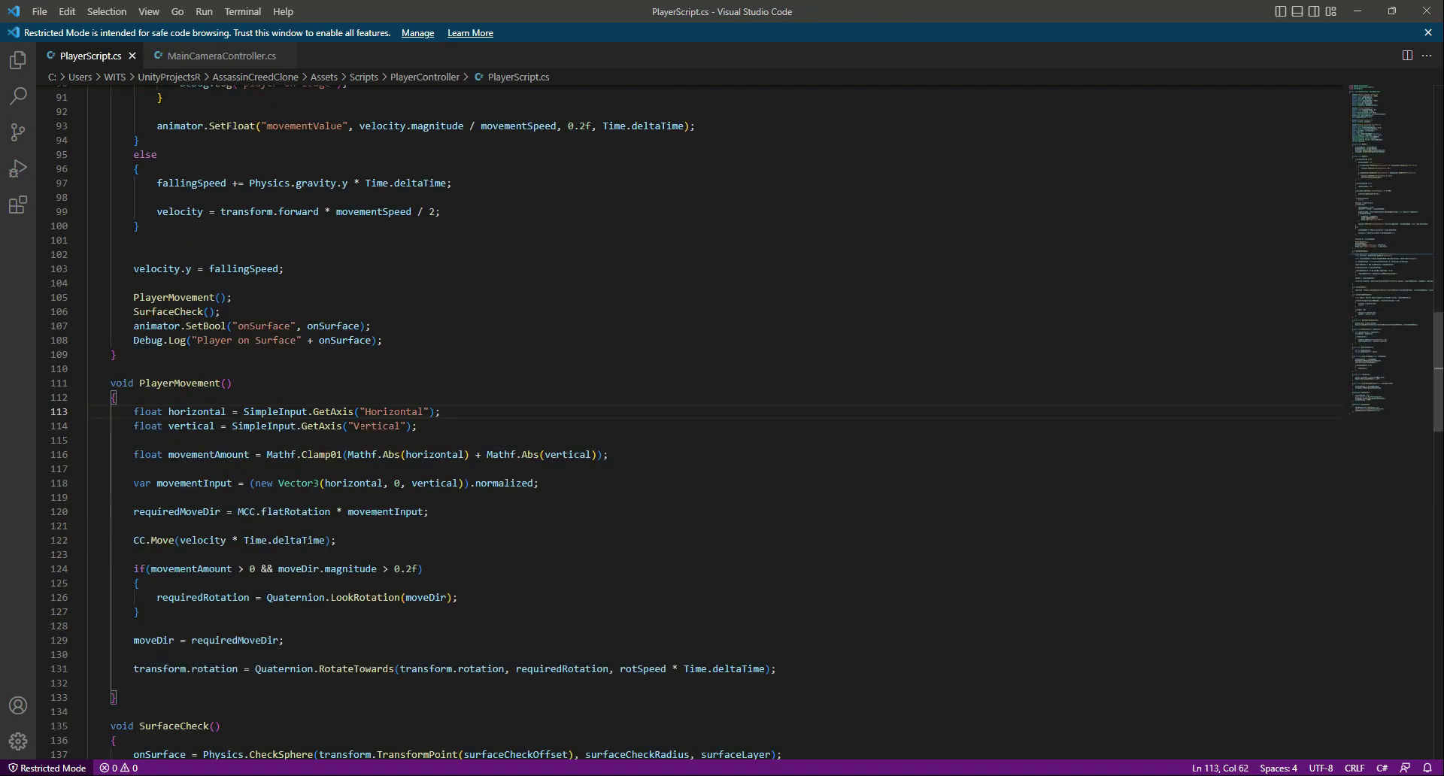
pyautogui.scroll(15, 359, 425)
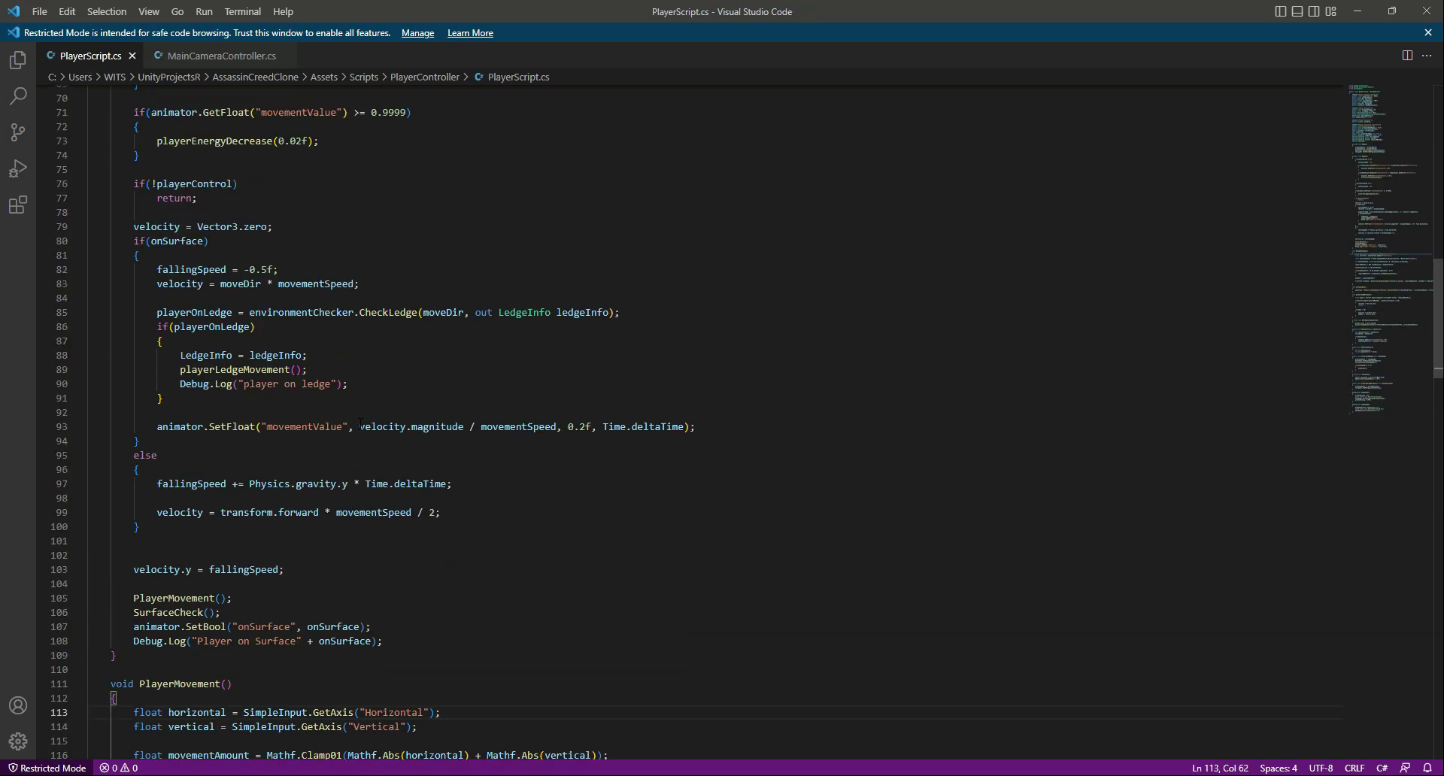
pyautogui.scroll(2, 359, 426)
pyautogui.click(302, 359)
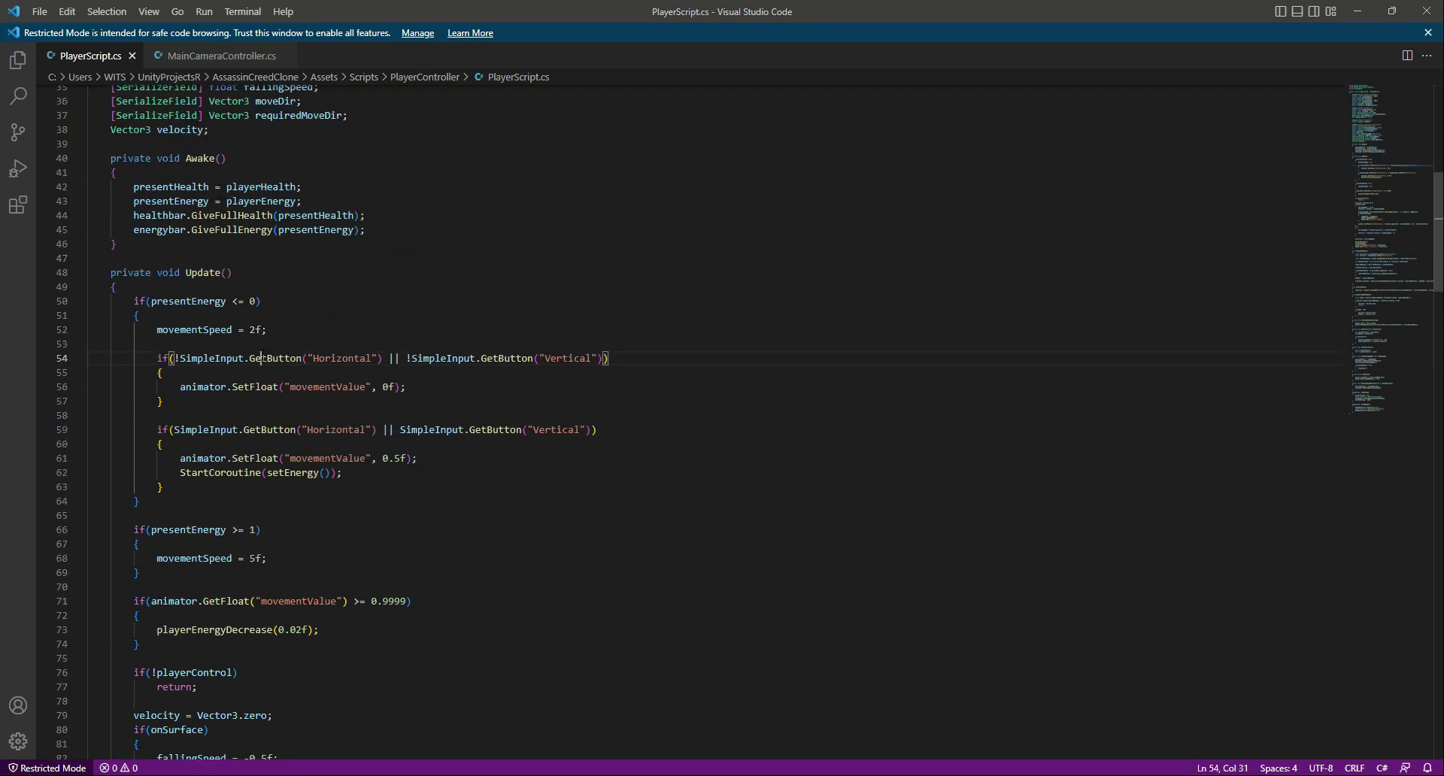
pyautogui.doubleClick(369, 358)
pyautogui.click(647, 429)
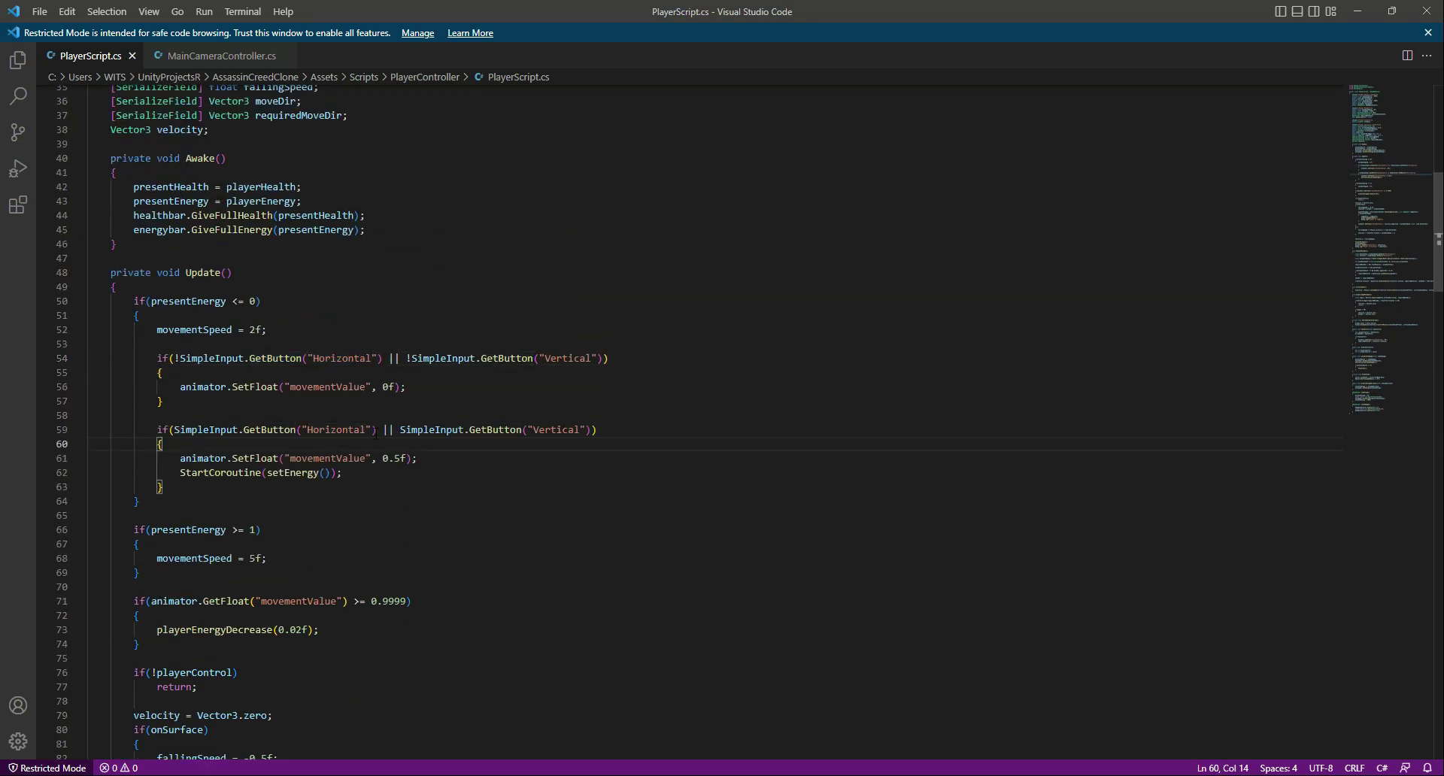
pyautogui.hotkey('alt', 'Tab')
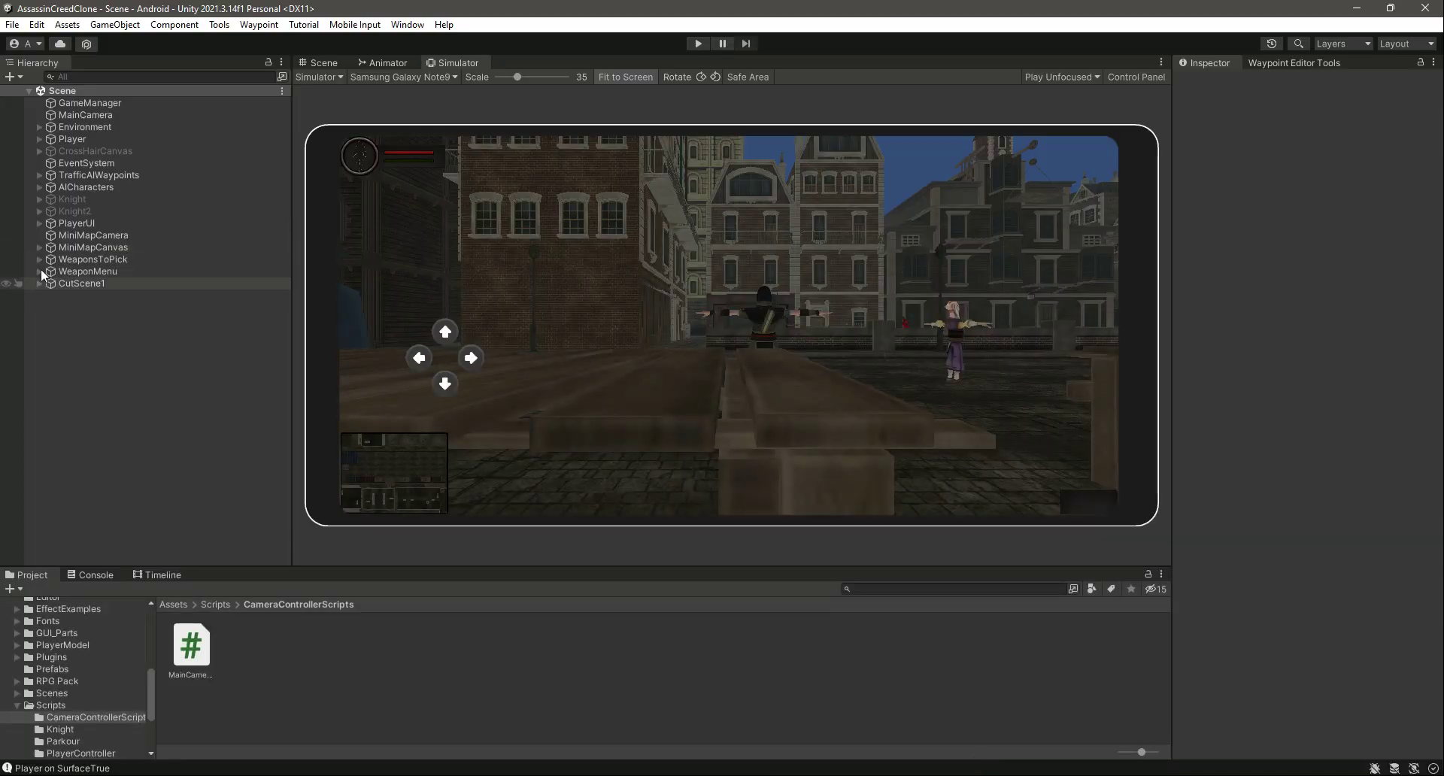
# Expand PlayerUI, select ArrowsAllDirections, and clear the Console
pyautogui.click(39, 222)
pyautogui.click(103, 272)
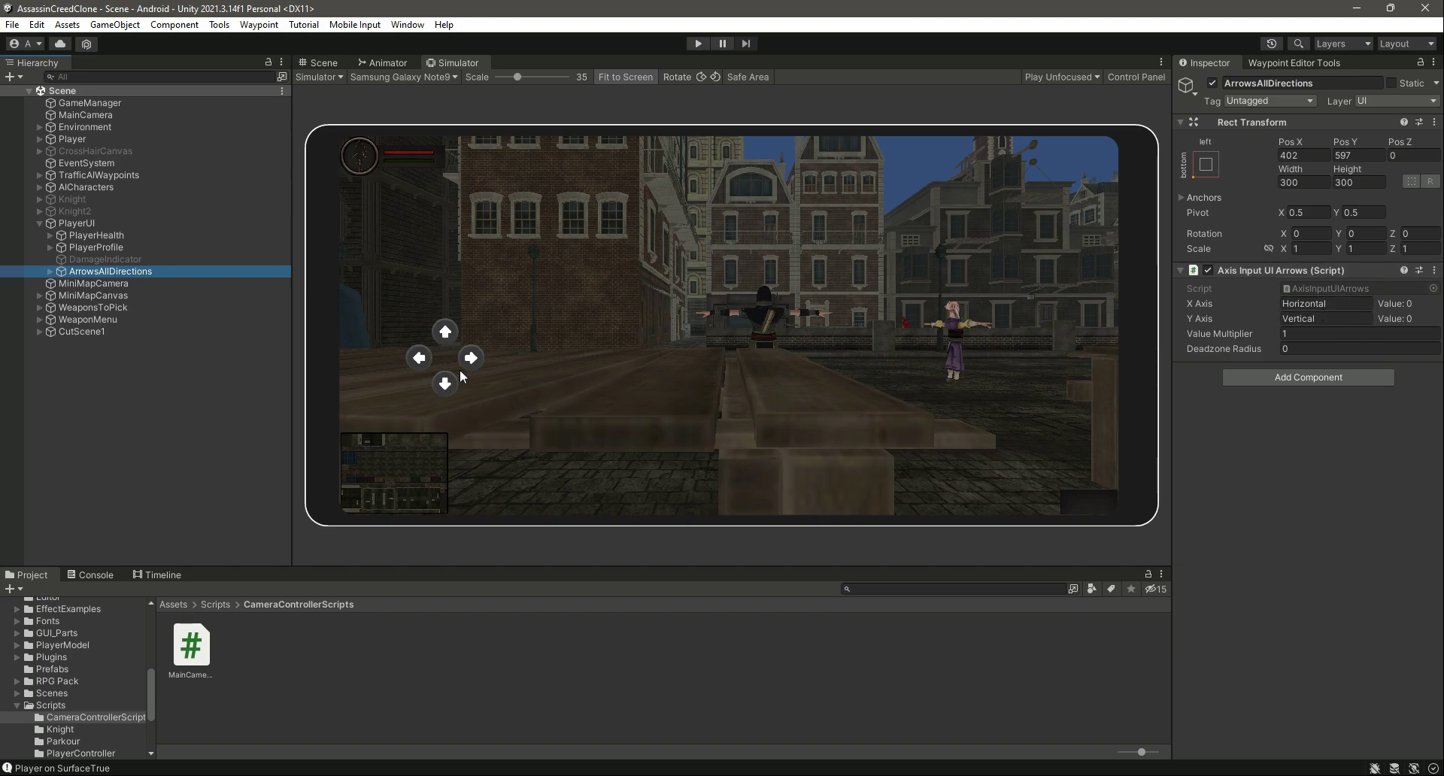
pyautogui.click(664, 281)
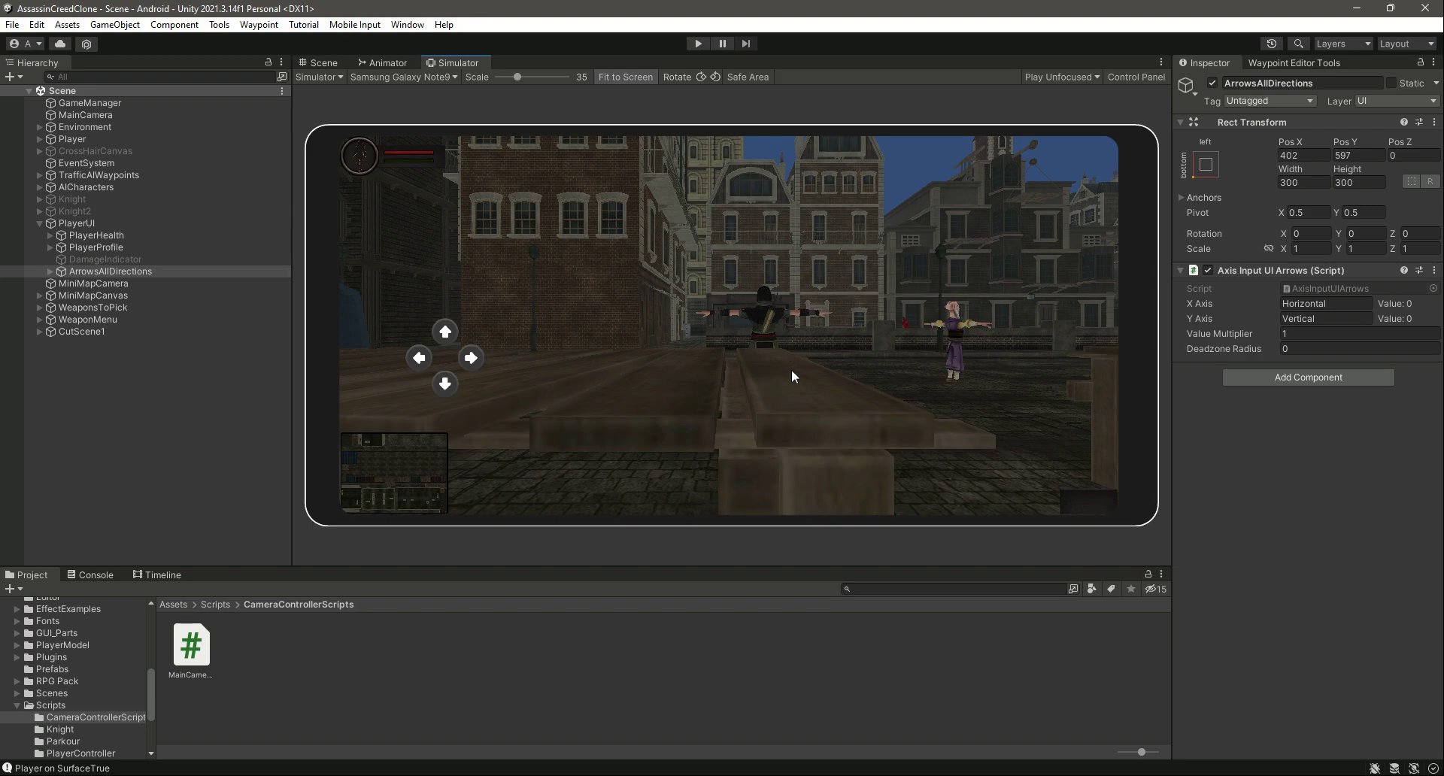
pyautogui.click(89, 579)
pyautogui.click(18, 589)
pyautogui.click(30, 575)
# Duplicate ArrowsAllDirections into ArrowsAllDirections (1) and show the Scene view
pyautogui.click(83, 273)
pyautogui.hotkey('ctrl', 'd')
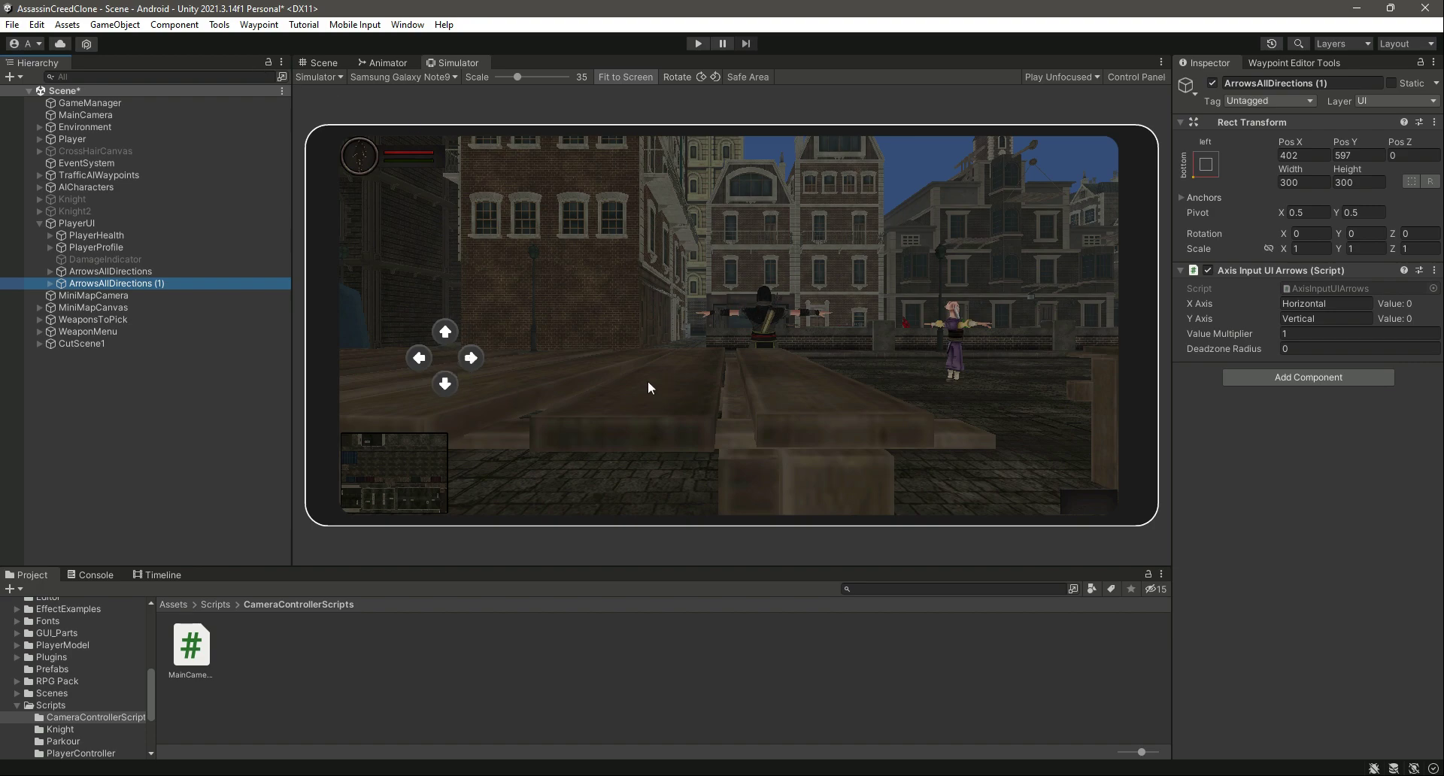
pyautogui.click(320, 61)
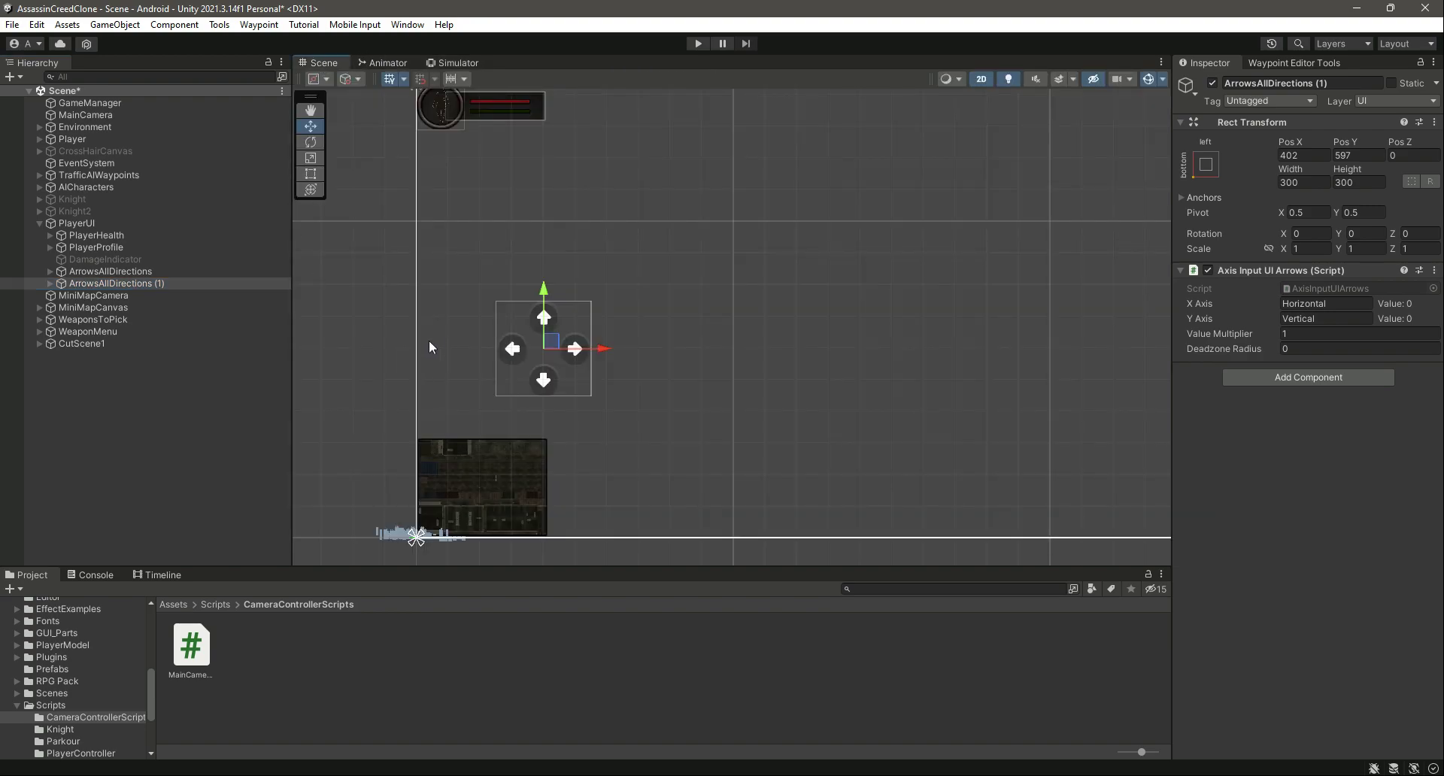
# Move the duplicate arrow pad to the right side of the canvas, slightly raised
pyautogui.moveTo(594, 349); pyautogui.dragTo(1040, 354)
pyautogui.moveTo(1049, 433); pyautogui.dragTo(972, 447, button='middle')
pyautogui.scroll(-3, 941, 407)
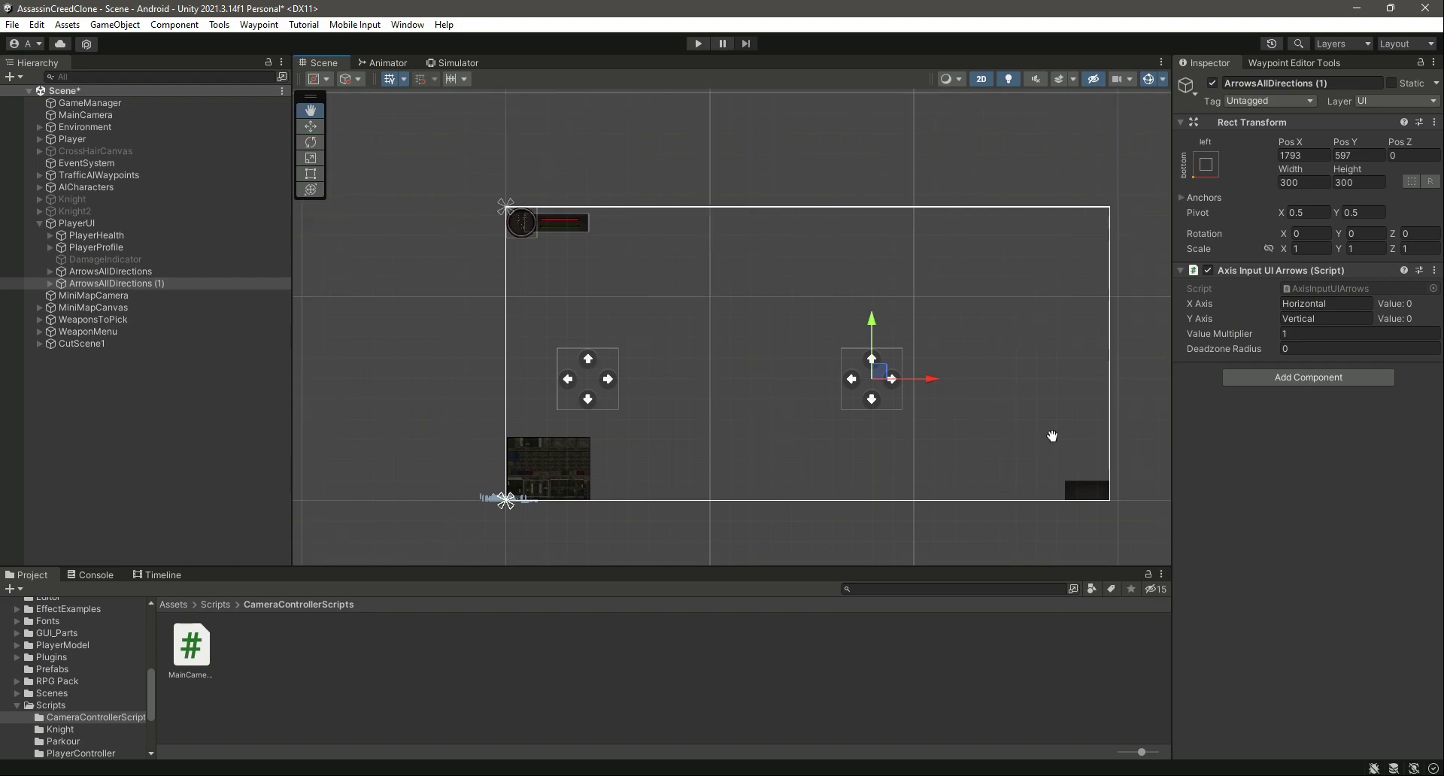
pyautogui.moveTo(906, 374); pyautogui.dragTo(1052, 381)
pyautogui.moveTo(989, 327); pyautogui.dragTo(990, 314)
# Set the copy's X Axis to Mouse X and Y Axis to Mouse Y, then save the scene
pyautogui.click(1338, 301)
pyautogui.write('Mous')
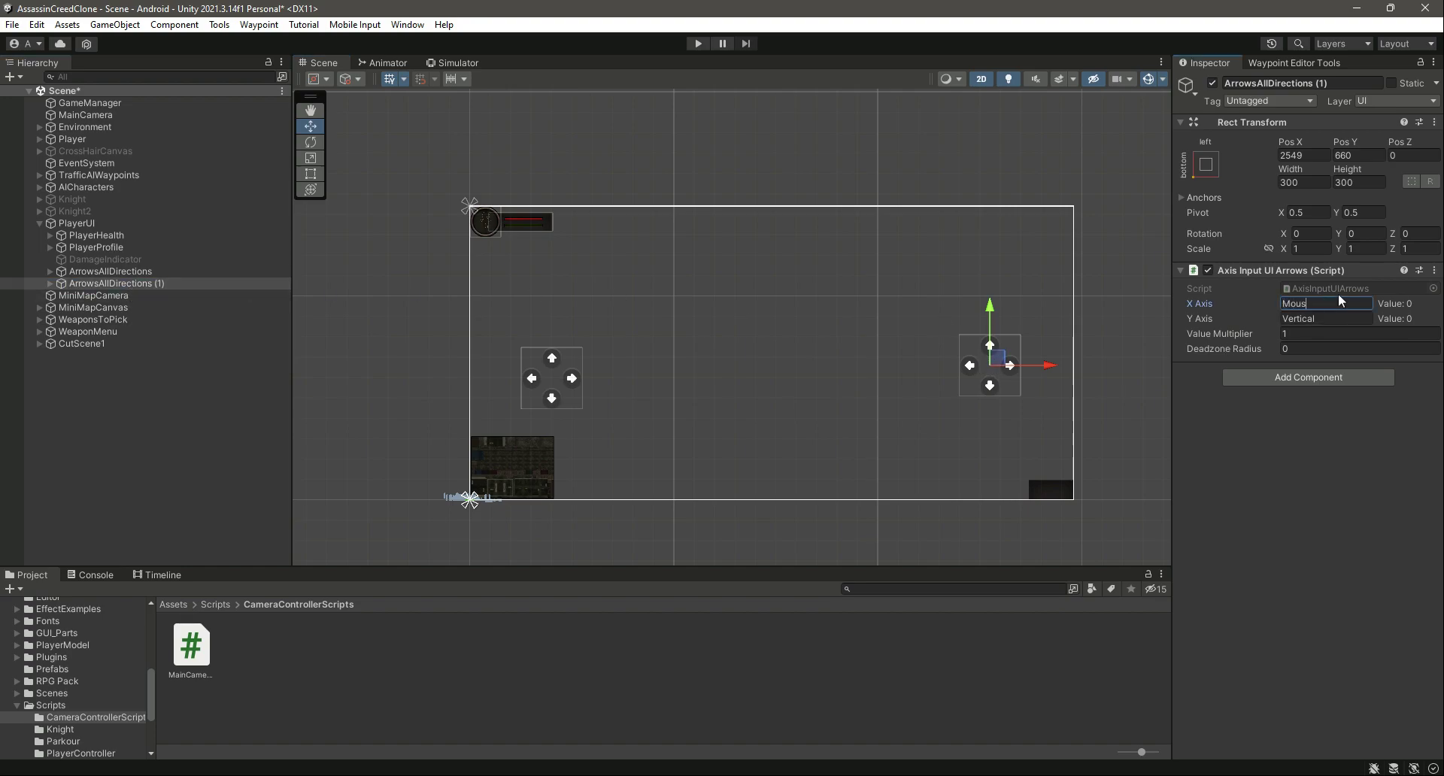
pyautogui.write('e X')
pyautogui.press('Tab')
pyautogui.write('Mouse')
pyautogui.hotkey('ctrl', 's')
# Check MainCameraController.cs, reselect ArrowsAllDirections (1), and start Play mode
pyautogui.click(100, 382)
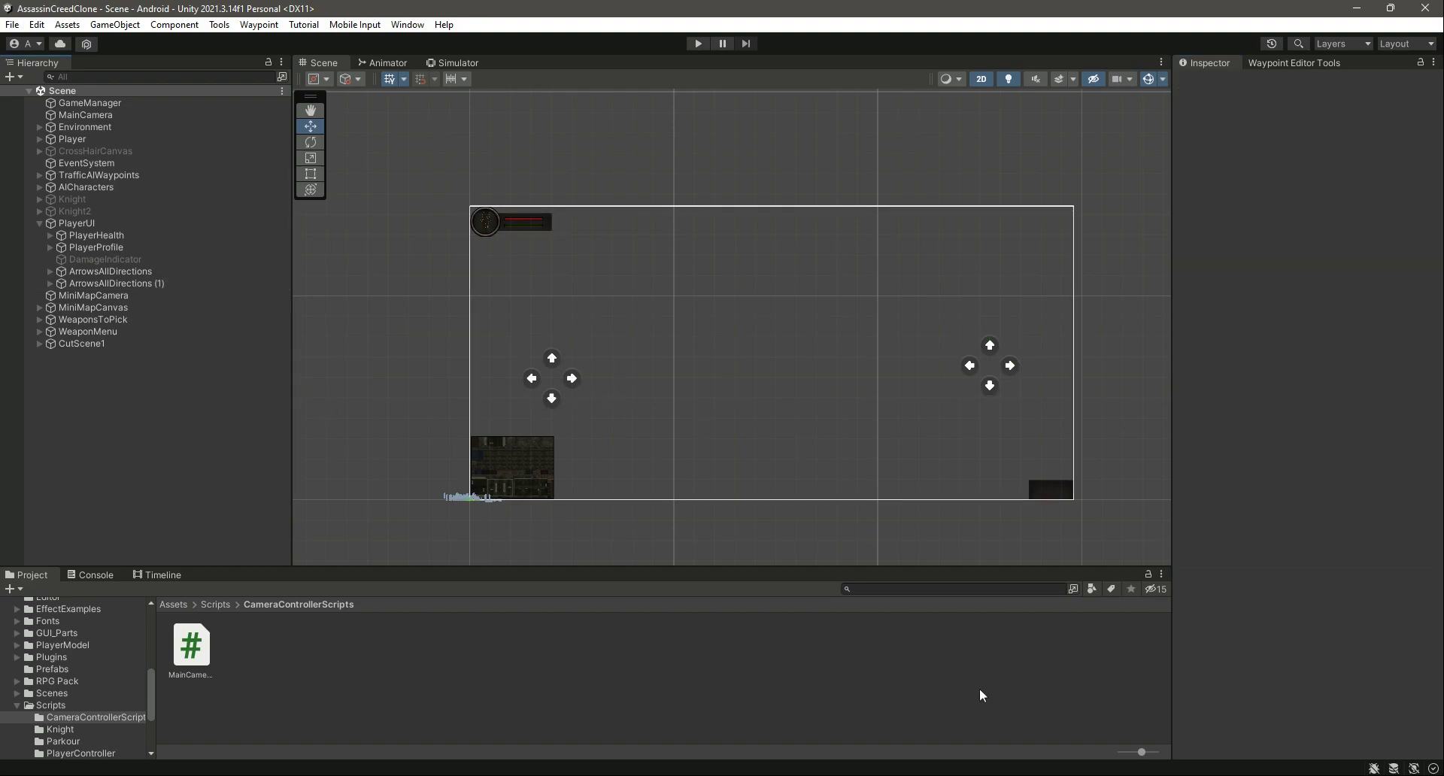
pyautogui.doubleClick(191, 644)
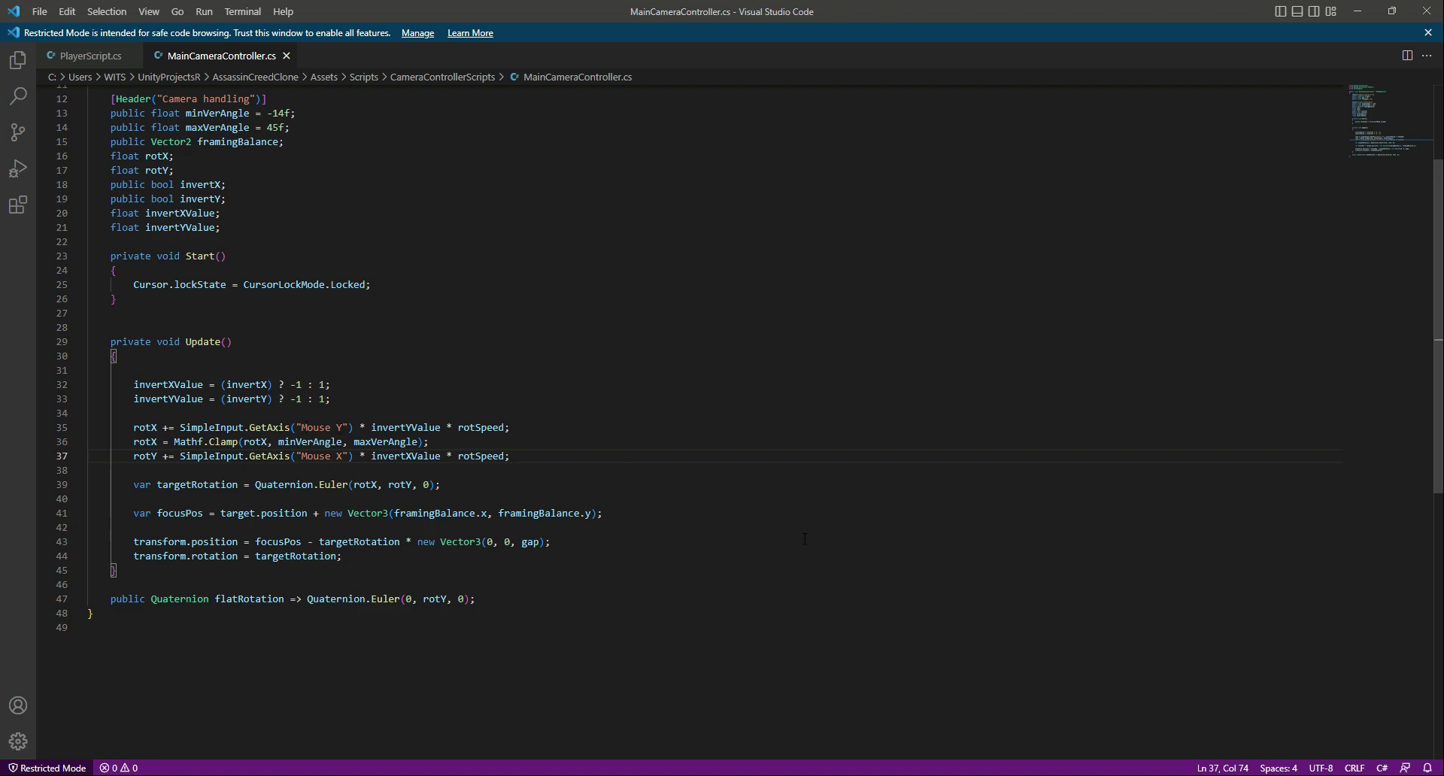
pyautogui.hotkey('alt', 'Tab')
pyautogui.click(128, 283)
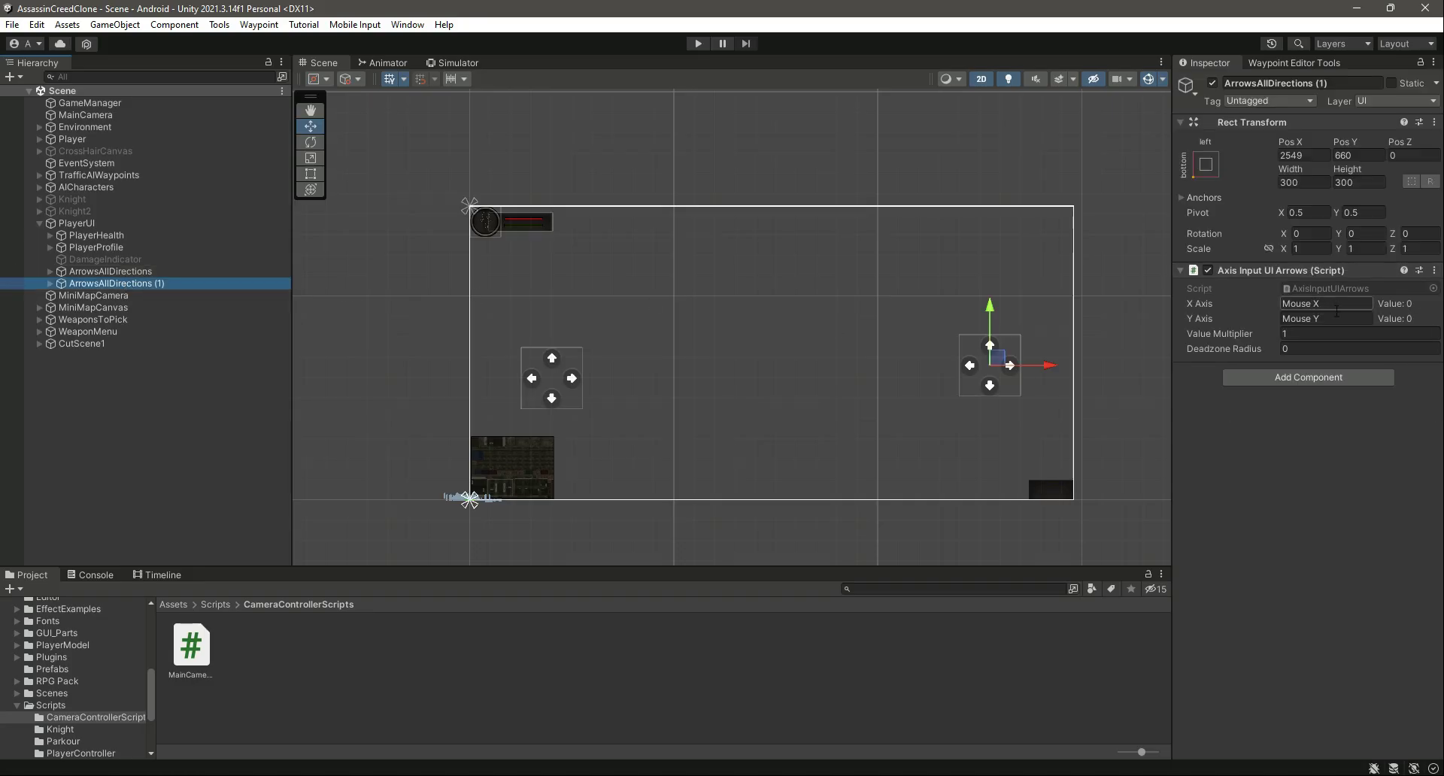
pyautogui.click(697, 44)
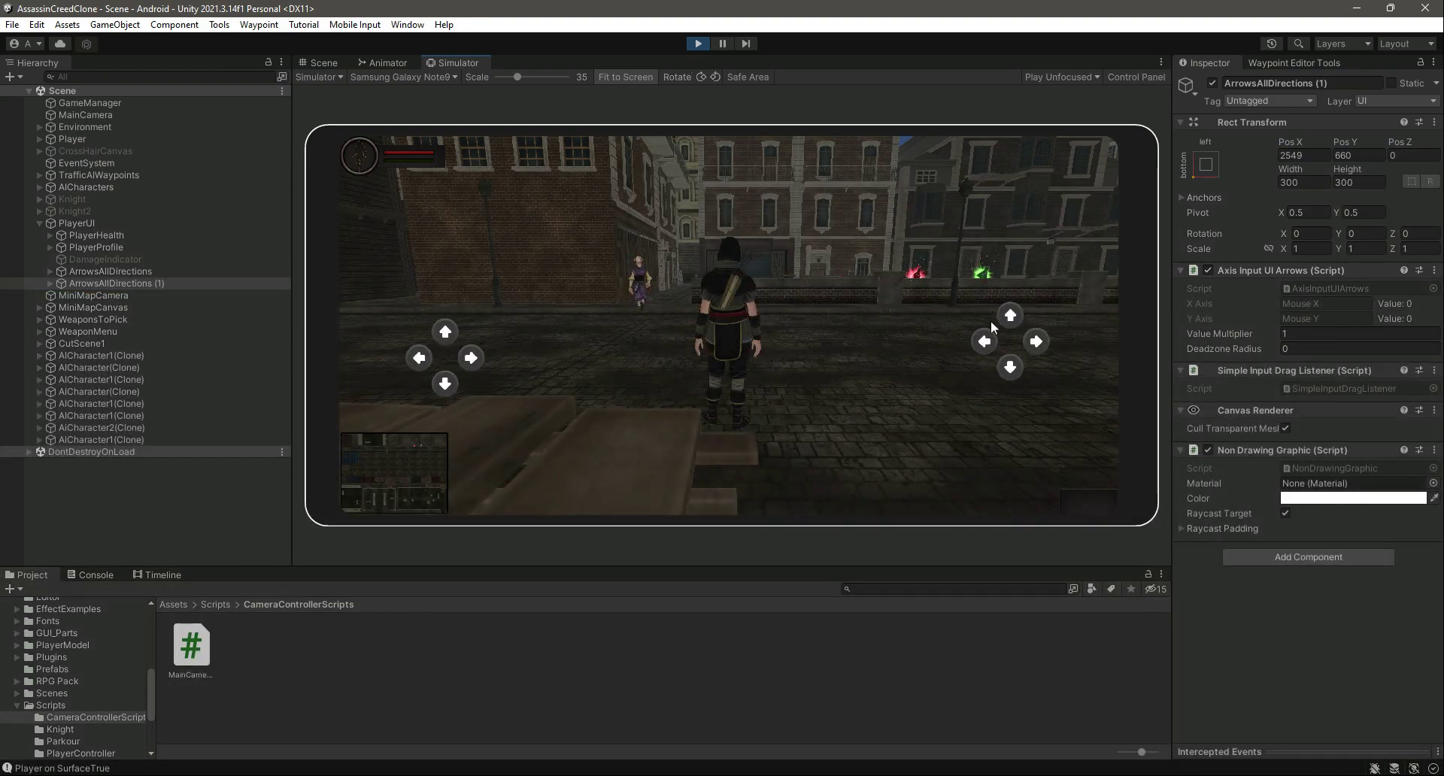
# Test walking with the left arrow pad and turning the camera with the right pad, then stop Play mode
pyautogui.moveTo(987, 345)
pyautogui.mouseDown()
pyautogui.moveTo(1048, 345)
pyautogui.moveTo(1011, 316)
pyautogui.moveTo(1008, 367)
pyautogui.moveTo(980, 340)
pyautogui.moveTo(1010, 316)
pyautogui.mouseUp()
pyautogui.moveTo(448, 331)
pyautogui.mouseDown()
pyautogui.moveTo(420, 353)
pyautogui.moveTo(469, 360)
pyautogui.mouseUp()
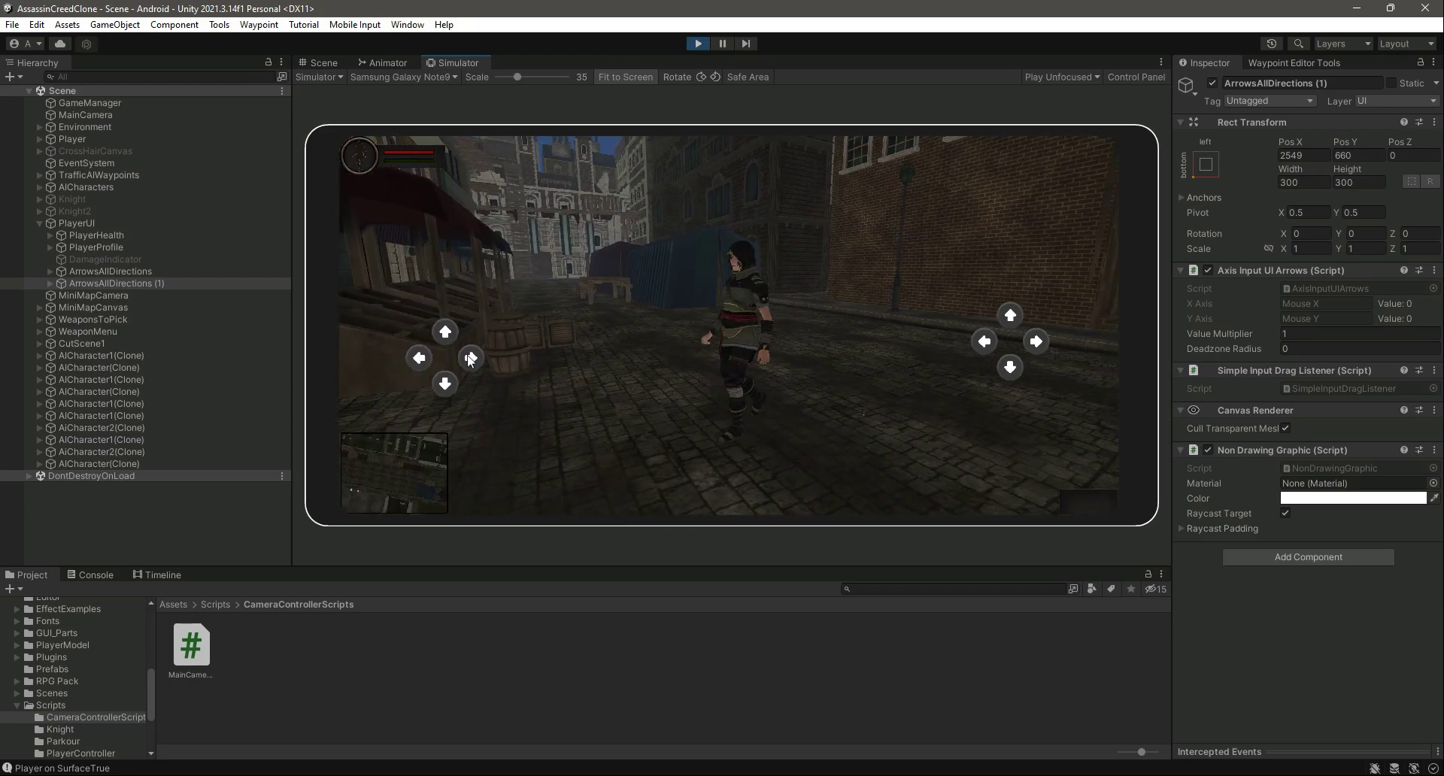
pyautogui.moveTo(992, 336); pyautogui.dragTo(1000, 361)
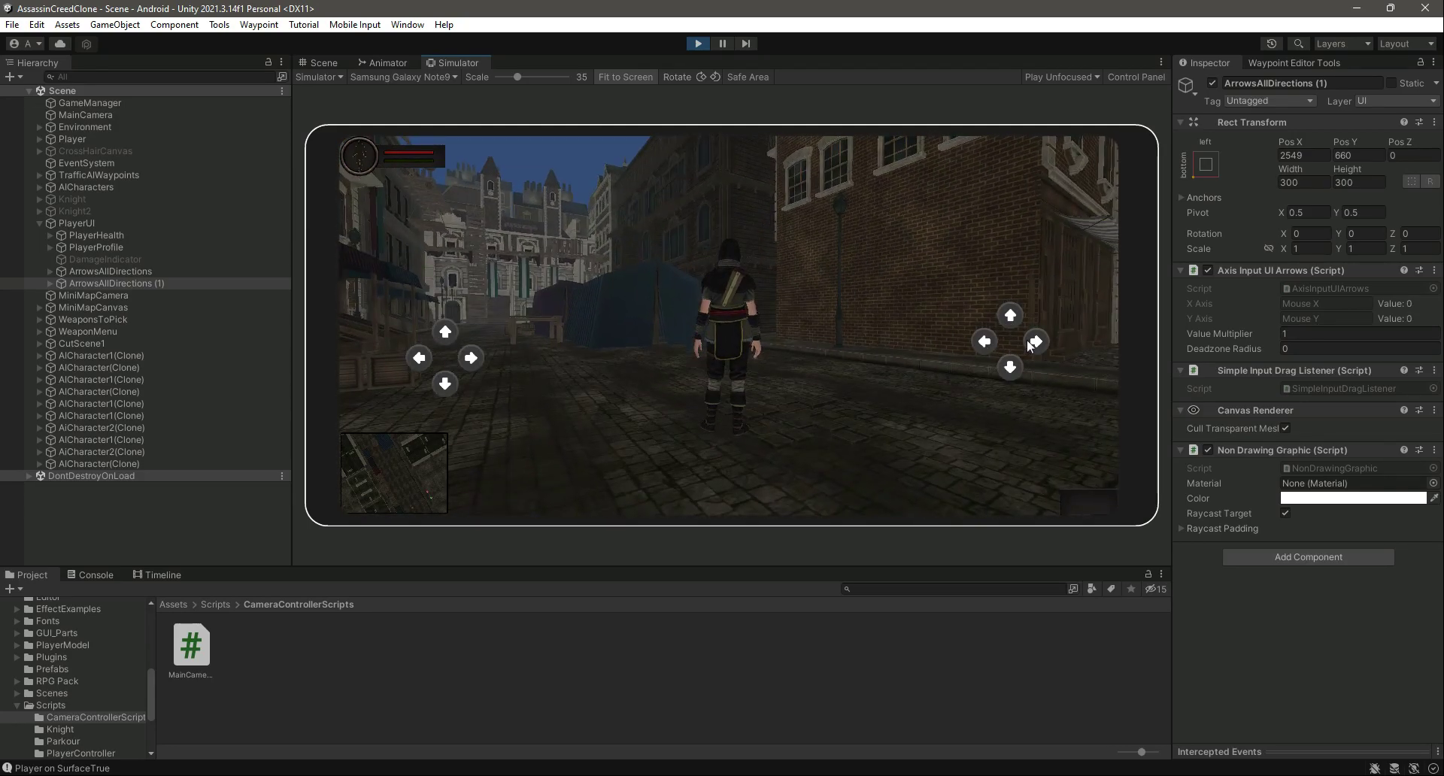
pyautogui.click(1030, 344)
pyautogui.hotkey('ctrl', 'p')
pyautogui.click(92, 574)
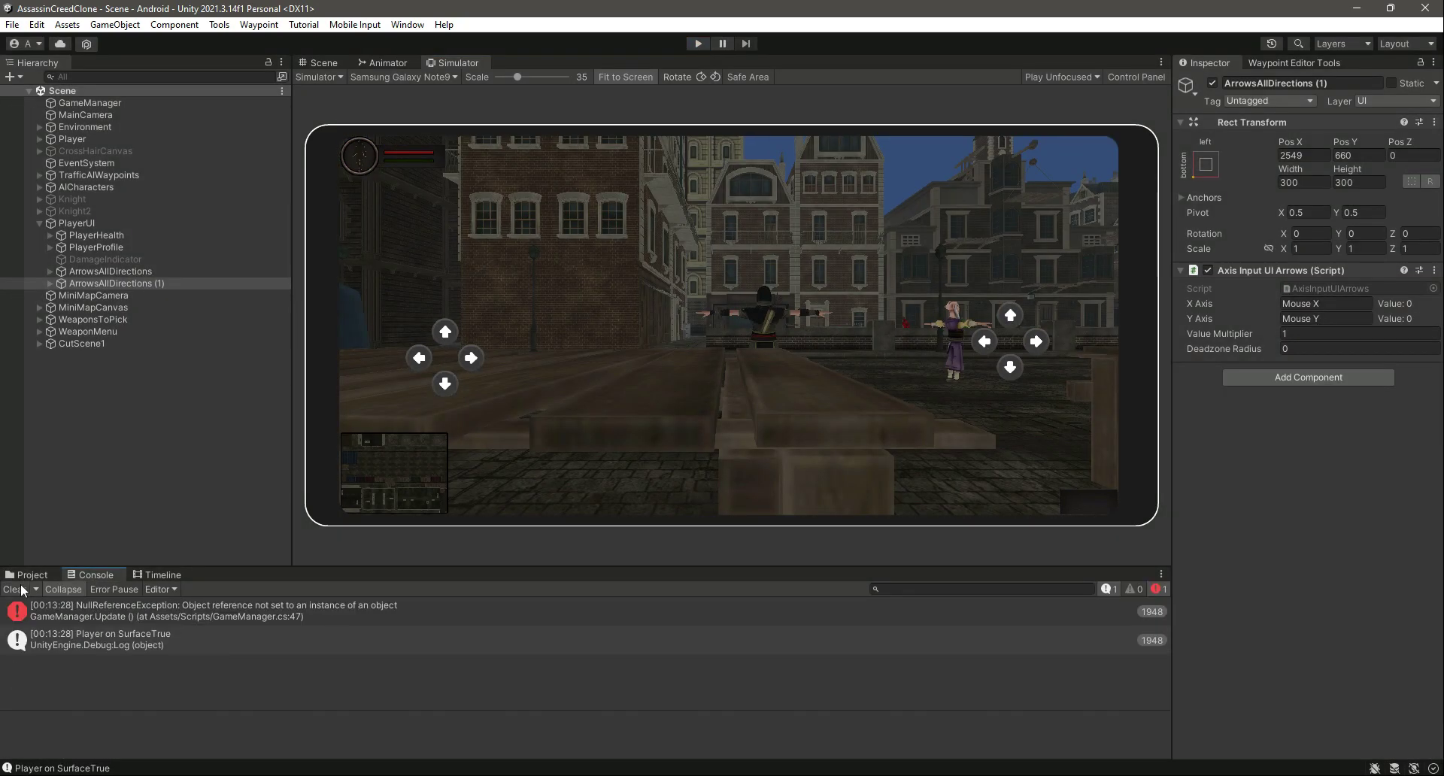
# Clear the Console messages and compare the two ArrowsAllDirections pads under PlayerUI
pyautogui.click(24, 589)
pyautogui.click(27, 575)
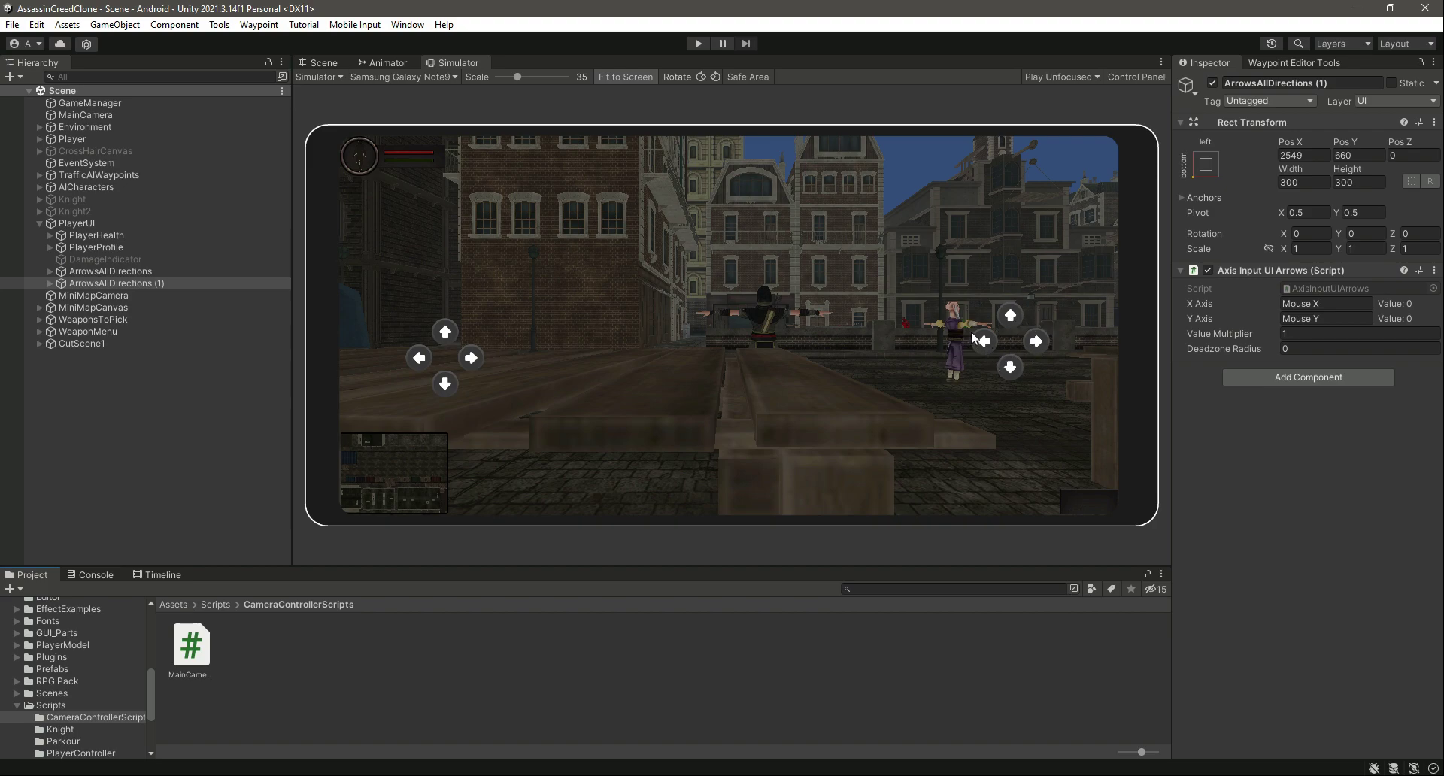
pyautogui.click(141, 284)
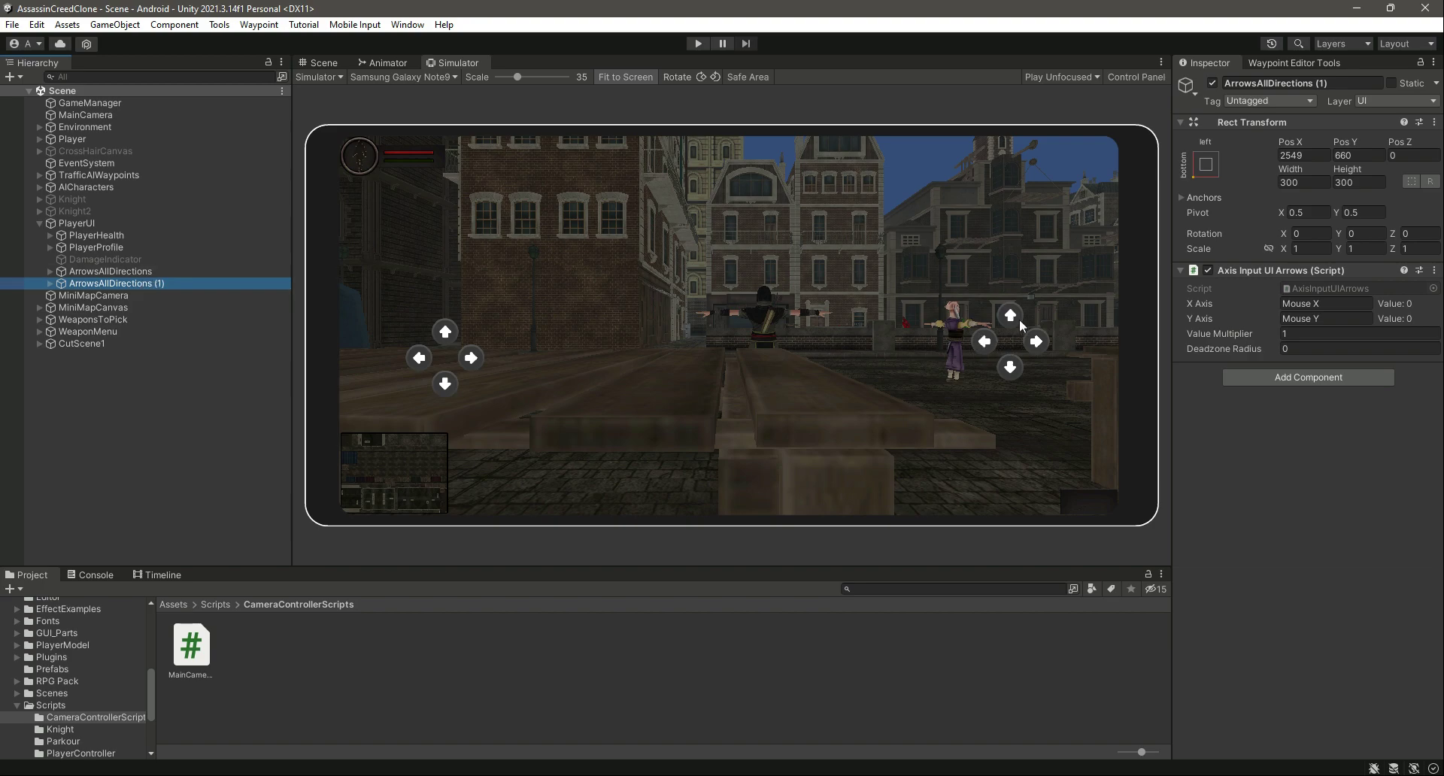
pyautogui.click(133, 272)
# Delete the duplicate ArrowsAllDirections (1) pad and save the scene
pyautogui.click(134, 284)
pyautogui.press('Delete')
pyautogui.hotkey('ctrl', 's')
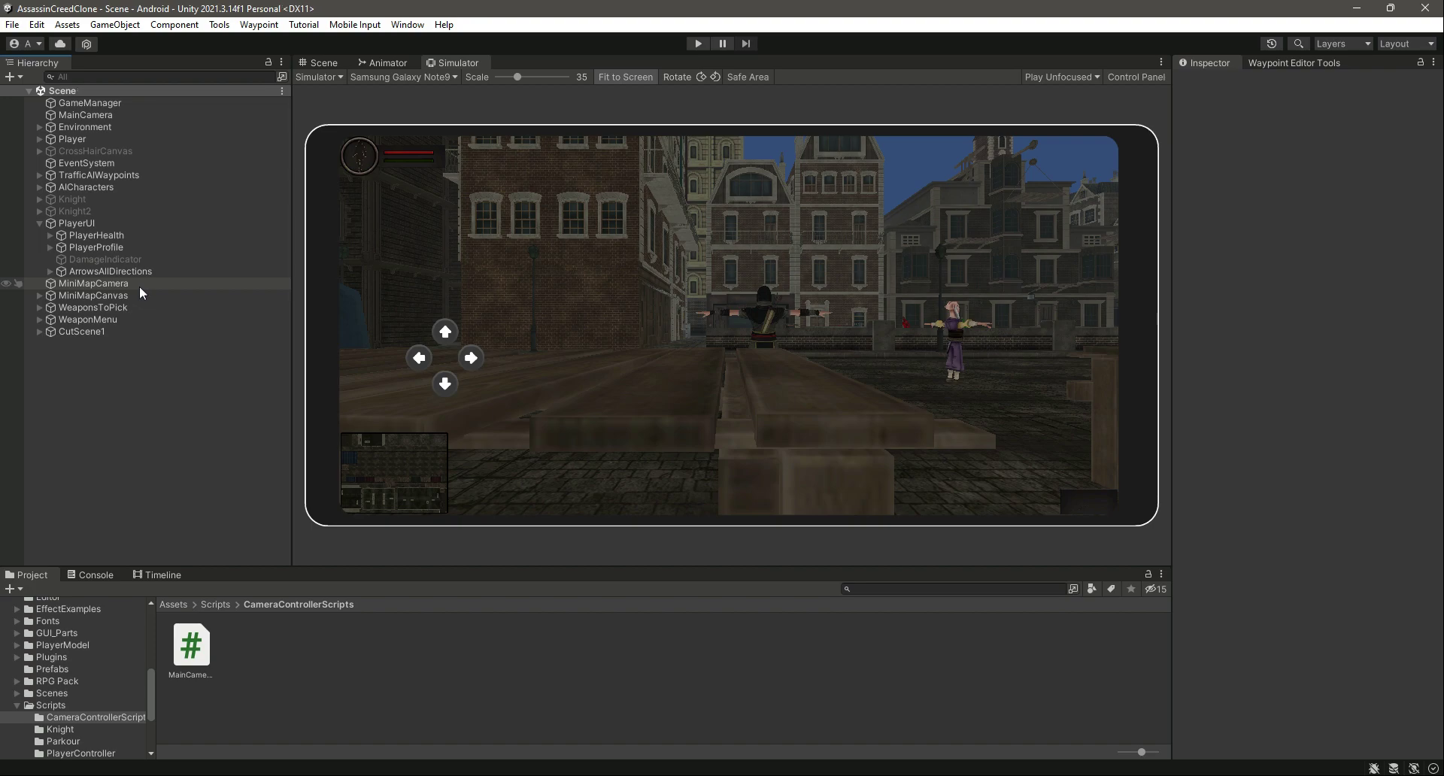